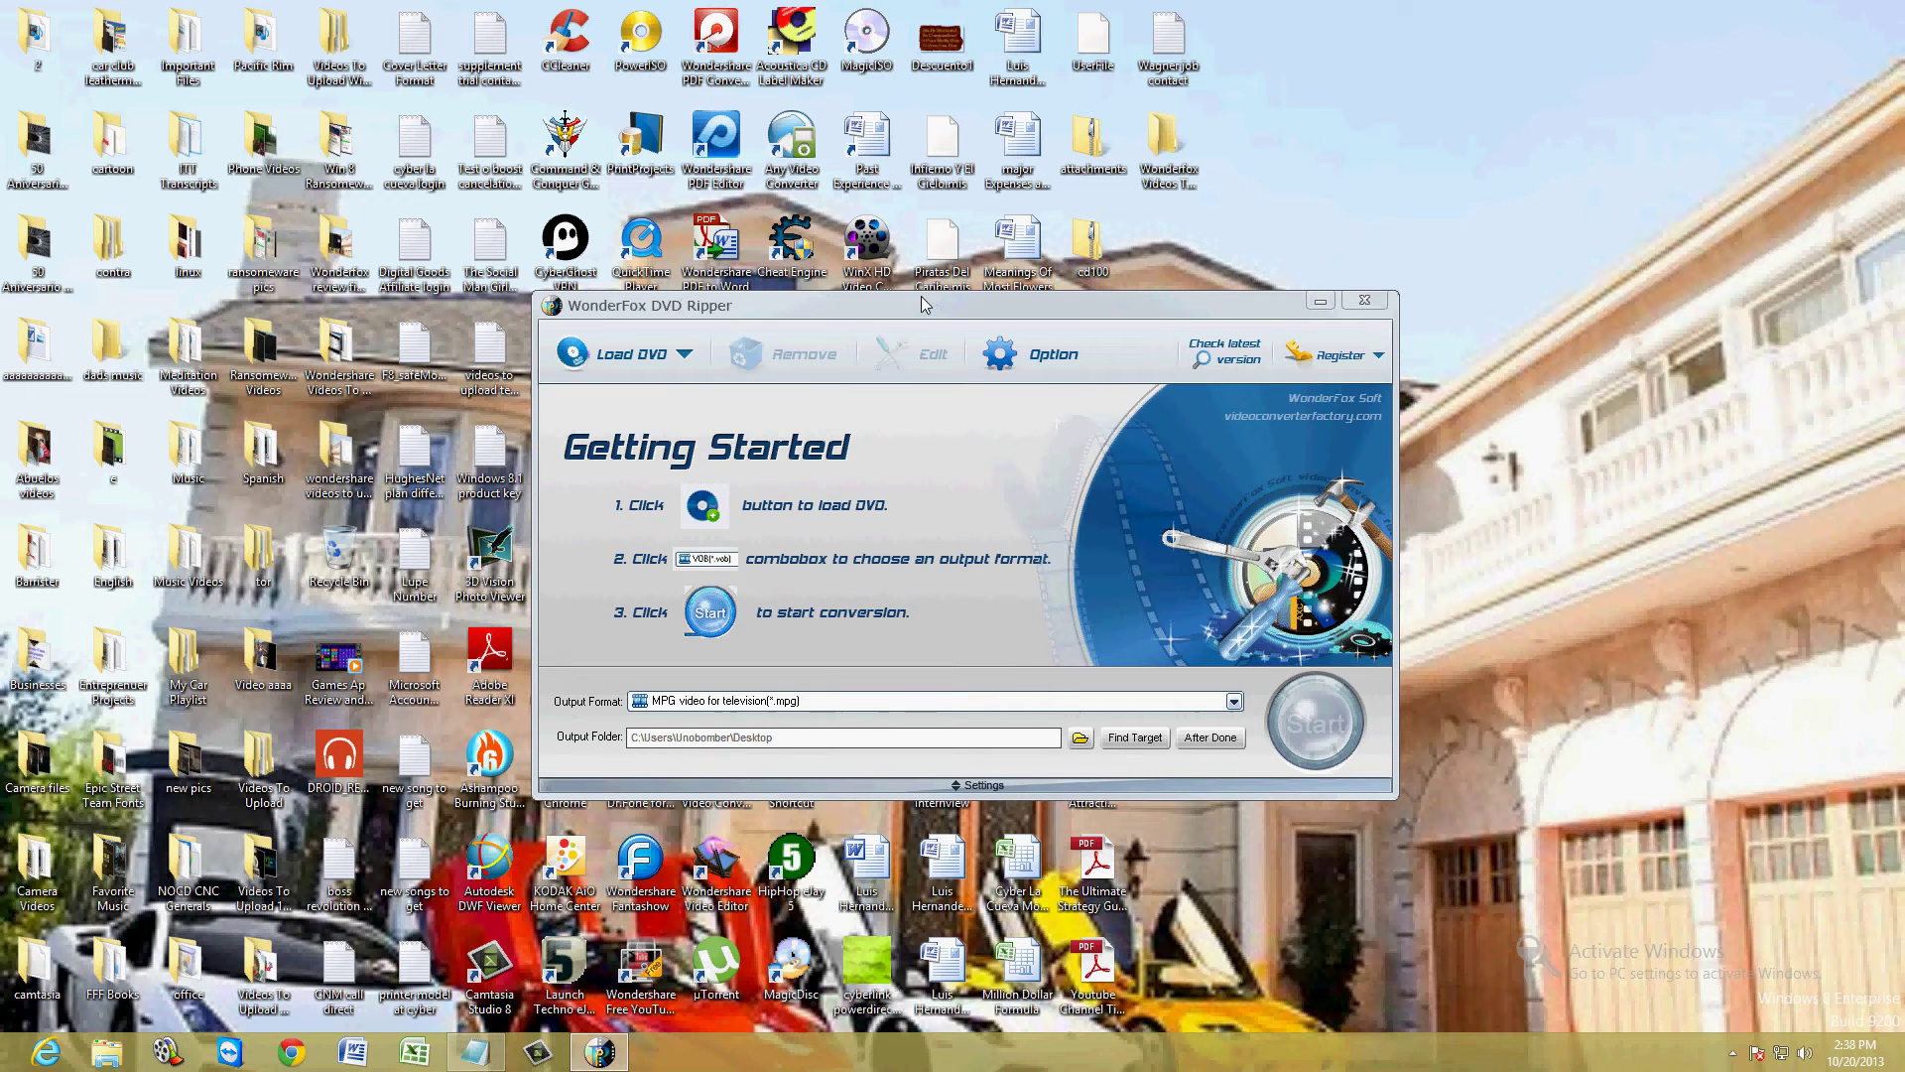
Move the ripper window into place and load the inserted DVD.
{"action": "left_click_drag", "start_coordinate": [936, 304], "coordinate": [905, 328]}
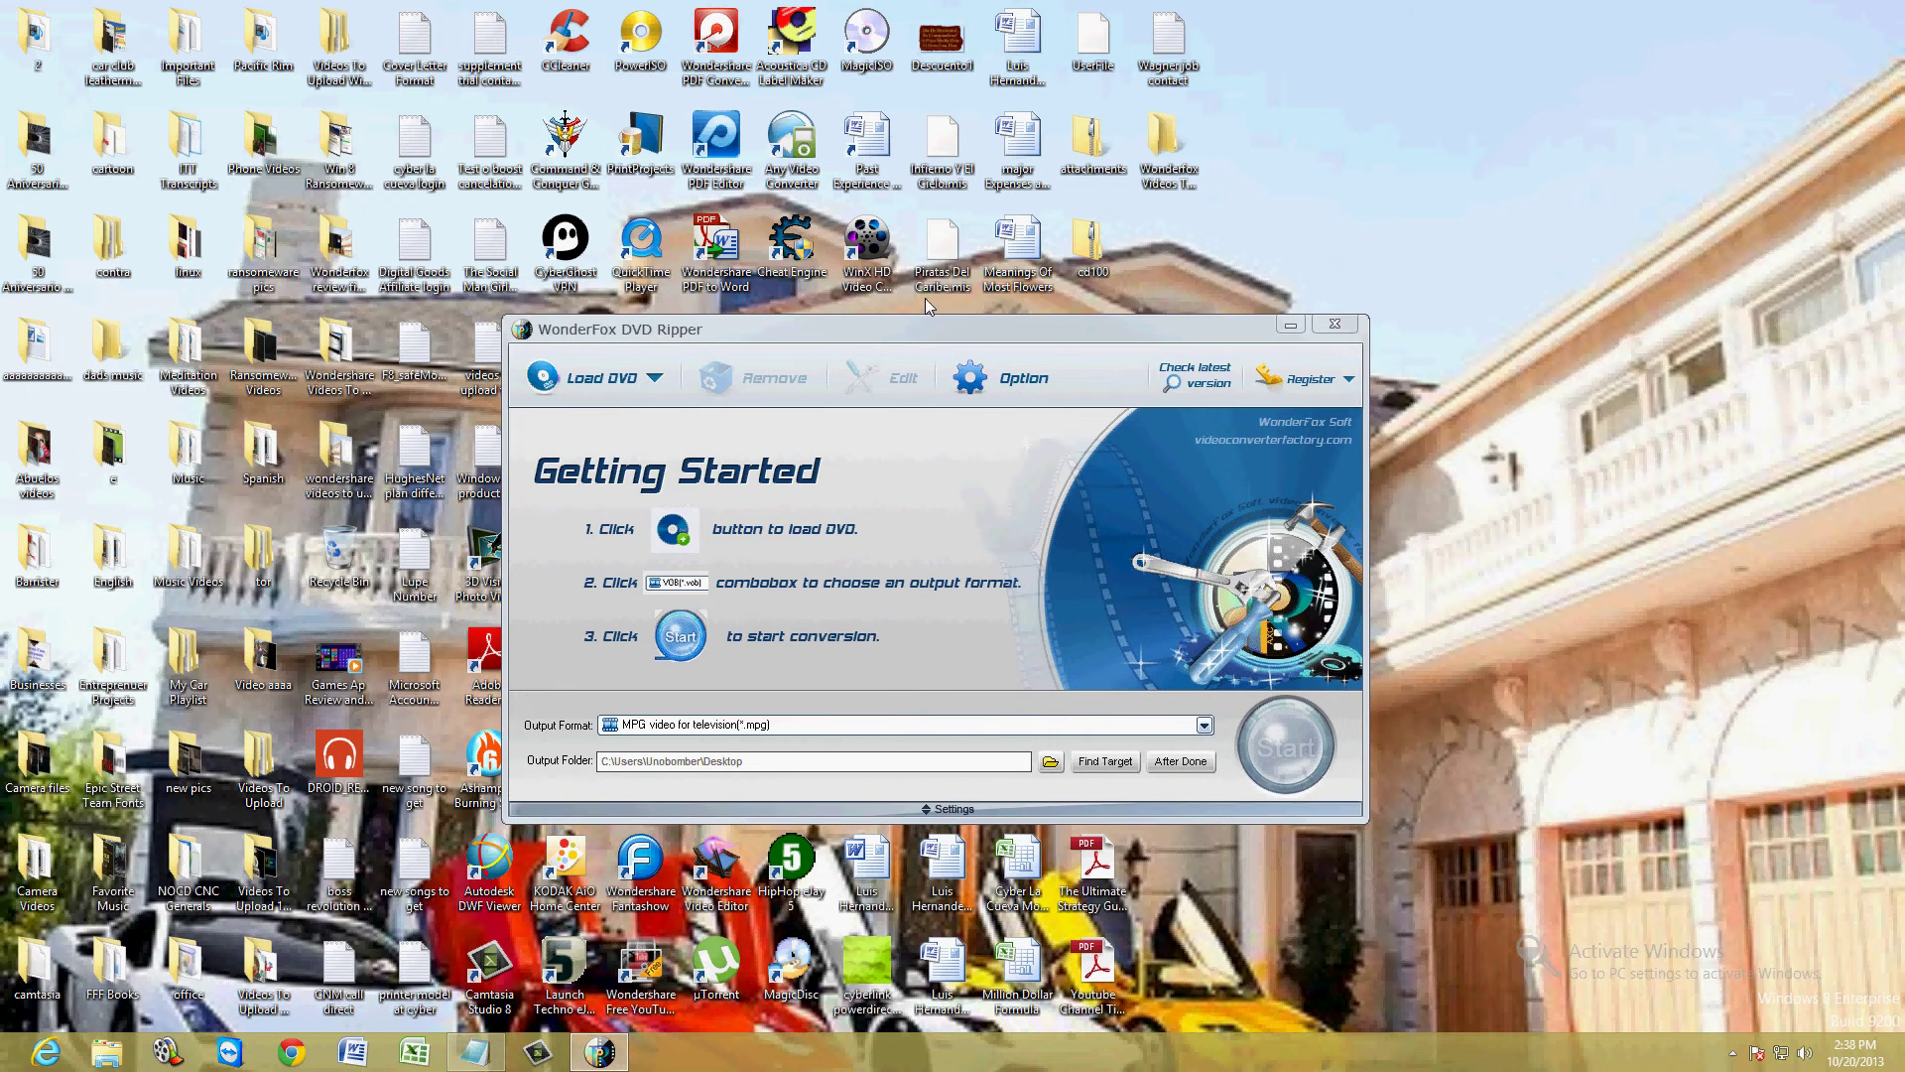
{"action": "left_click_drag", "start_coordinate": [933, 330], "coordinate": [979, 297]}
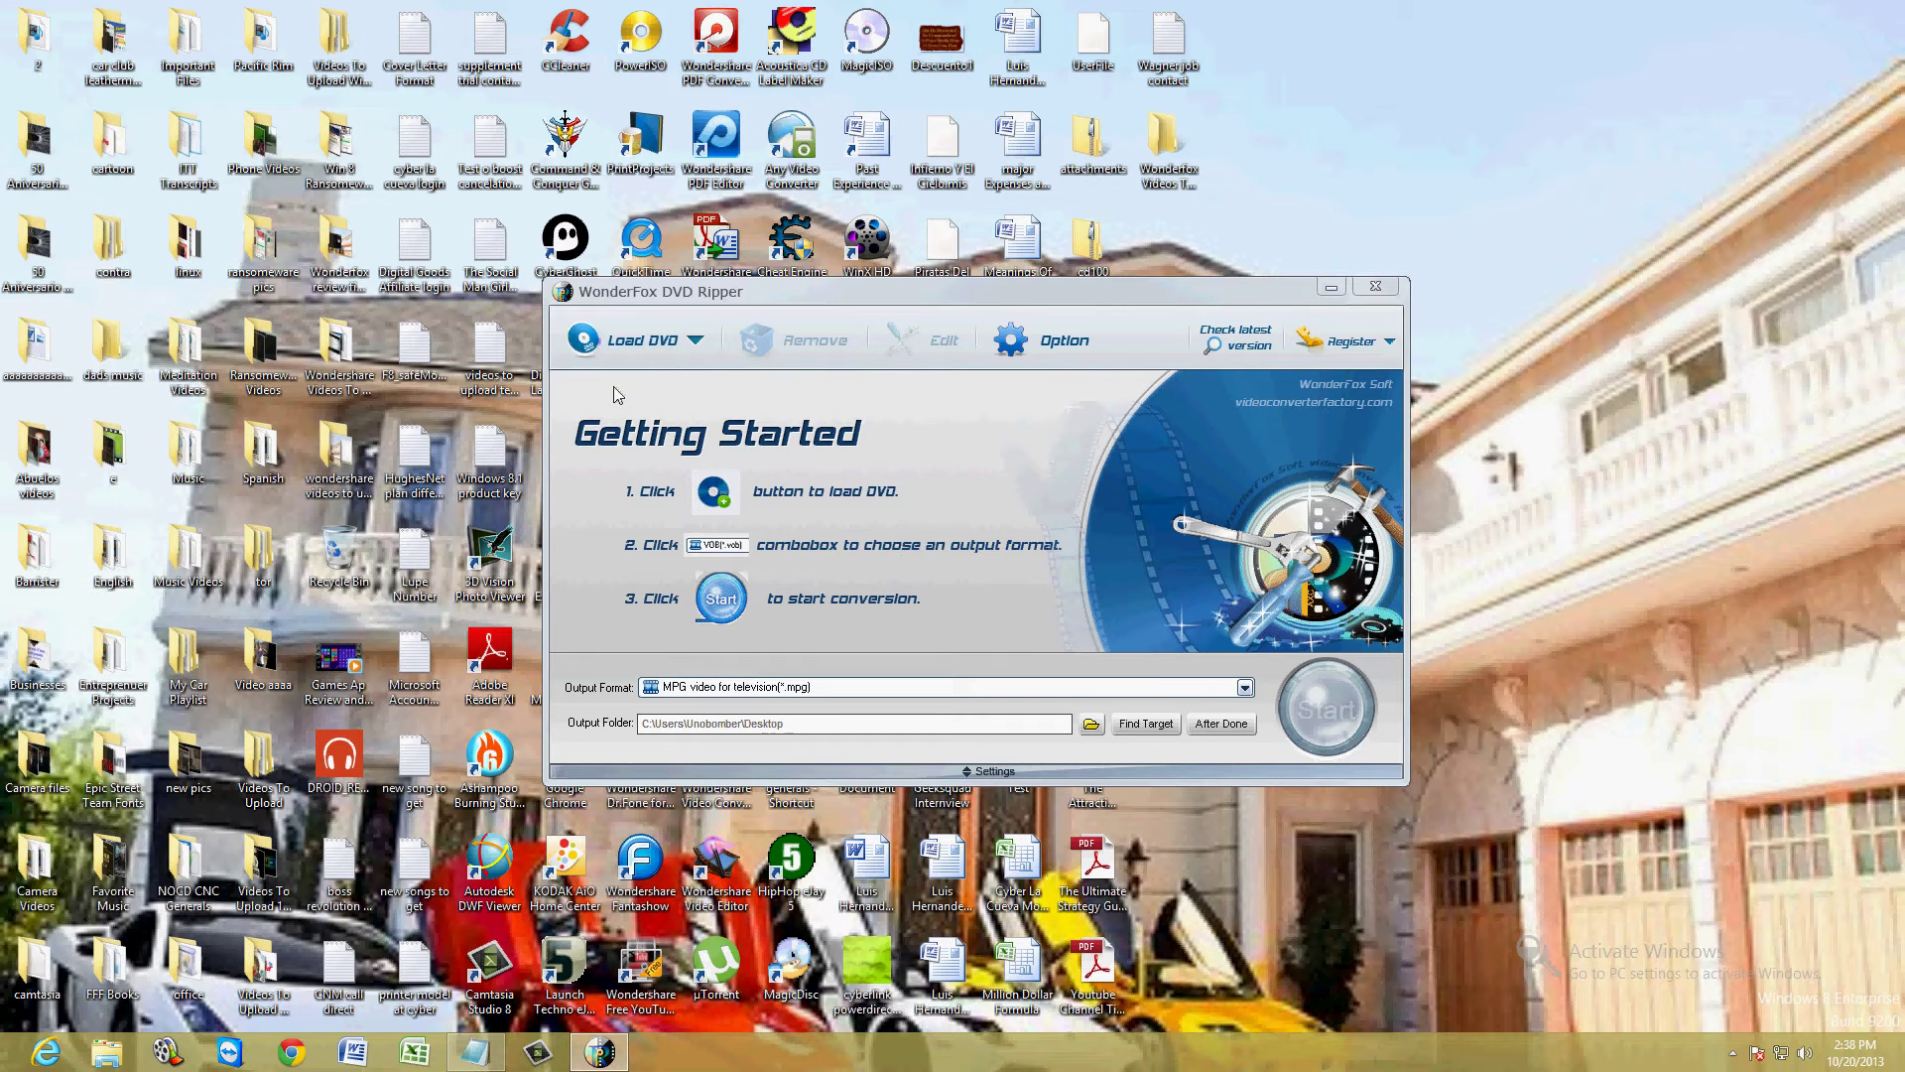
{"action": "left_click", "coordinate": [635, 342]}
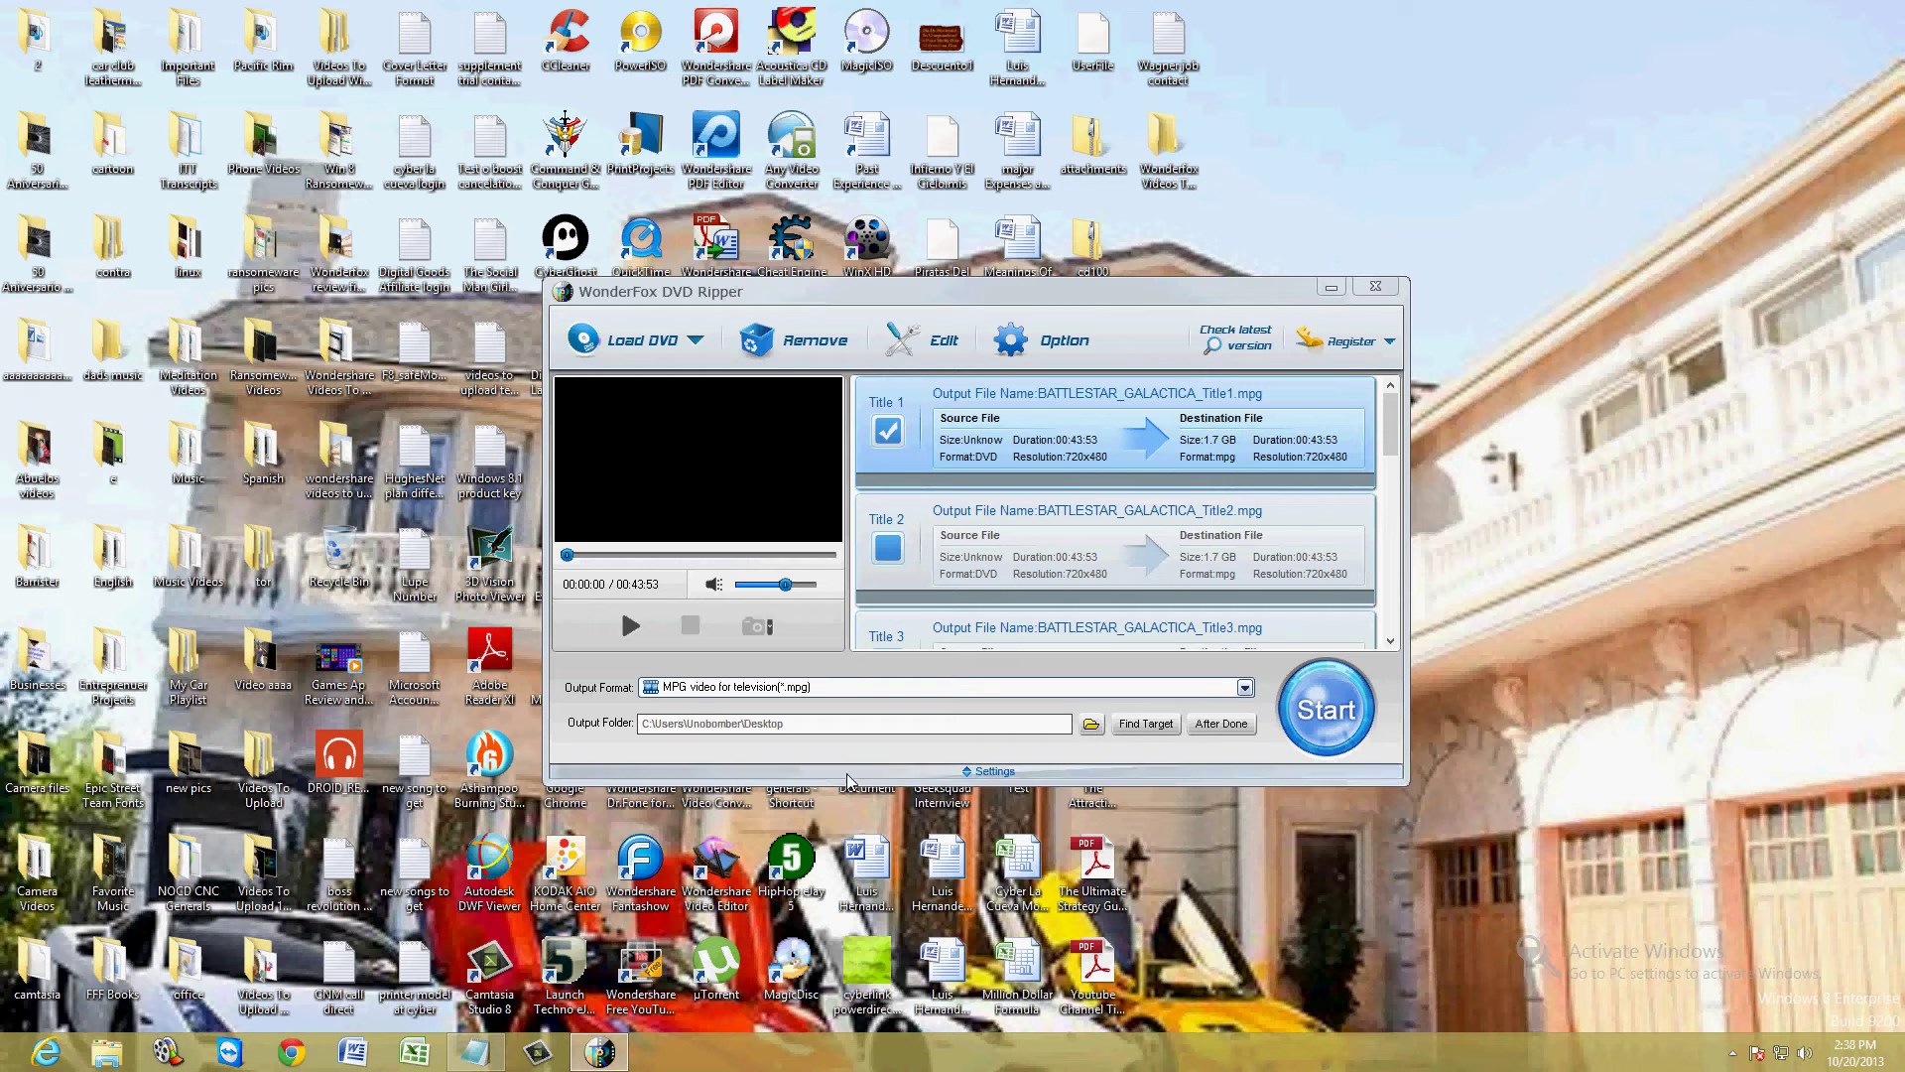
Preview Title 1, skipping forward and pausing at 00:04:57.
{"action": "left_click", "coordinate": [633, 625]}
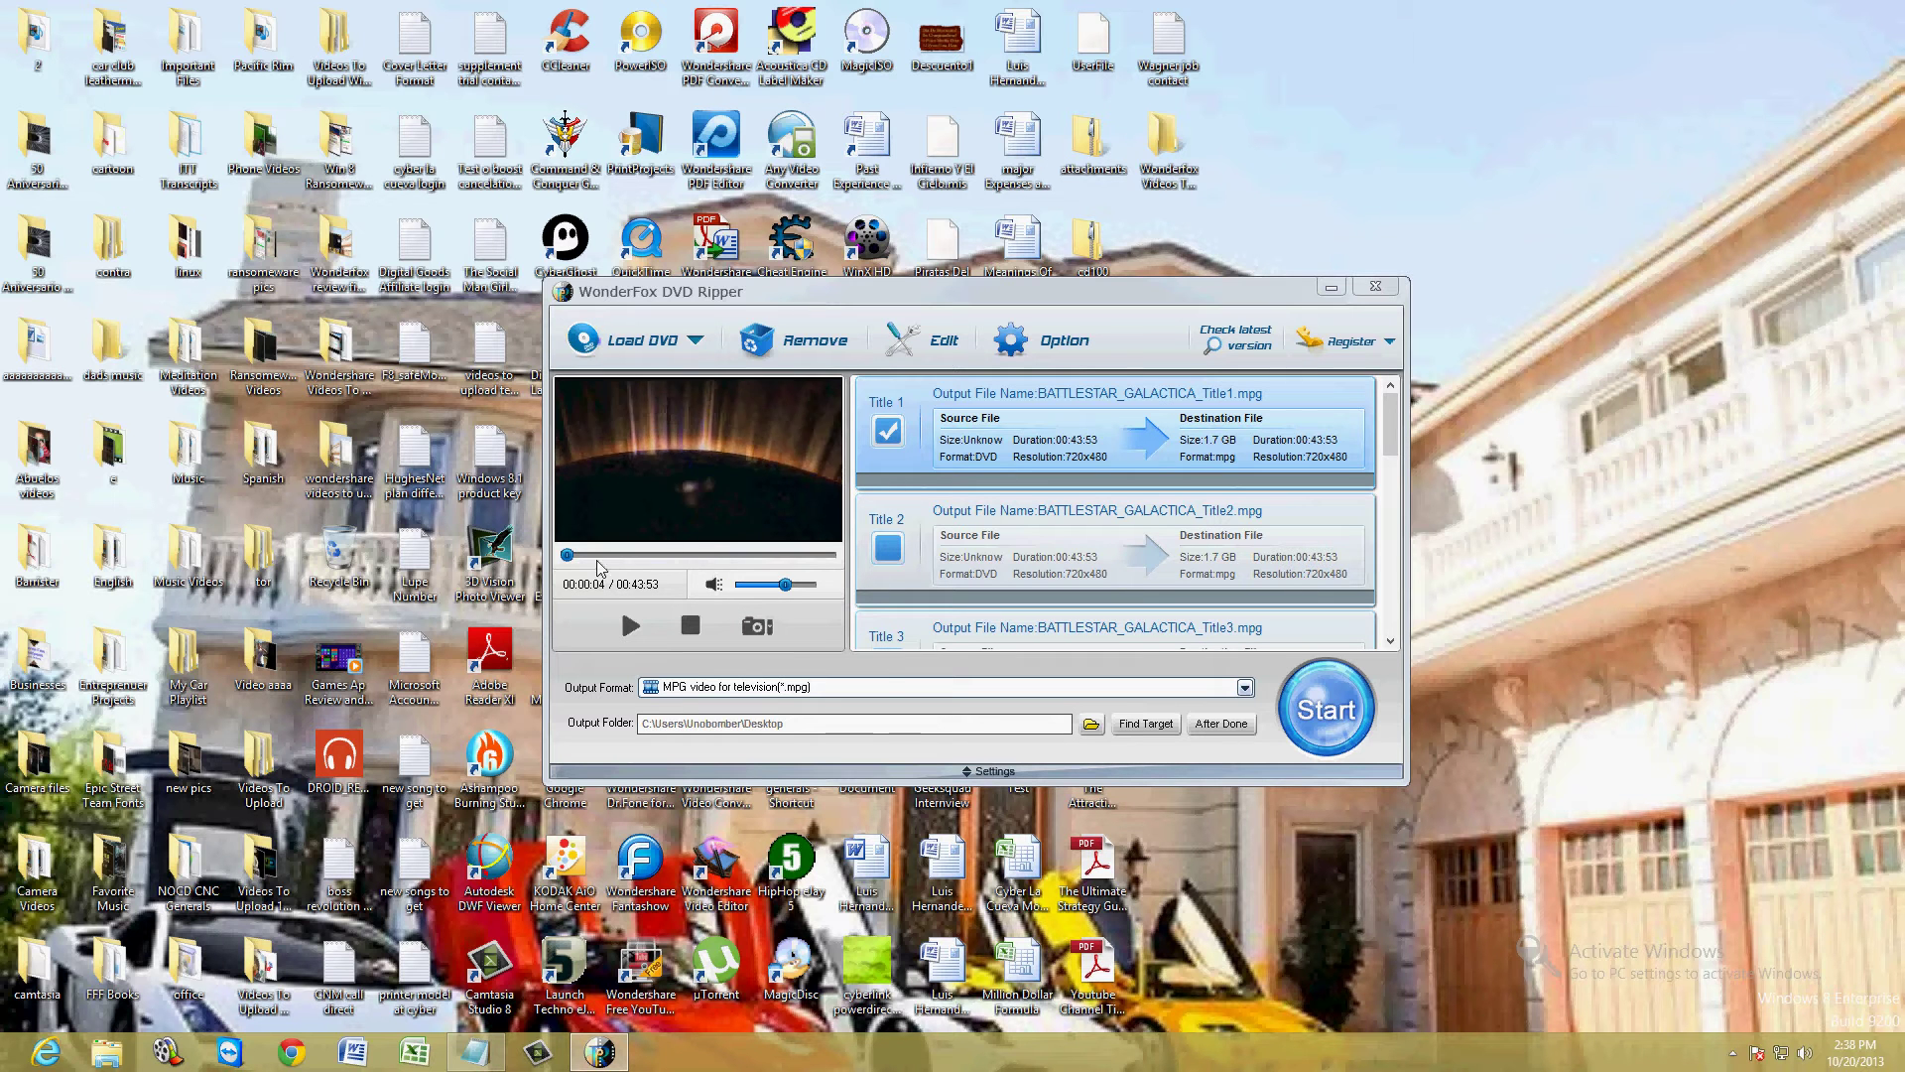
{"action": "left_click_drag", "start_coordinate": [567, 556], "coordinate": [599, 560]}
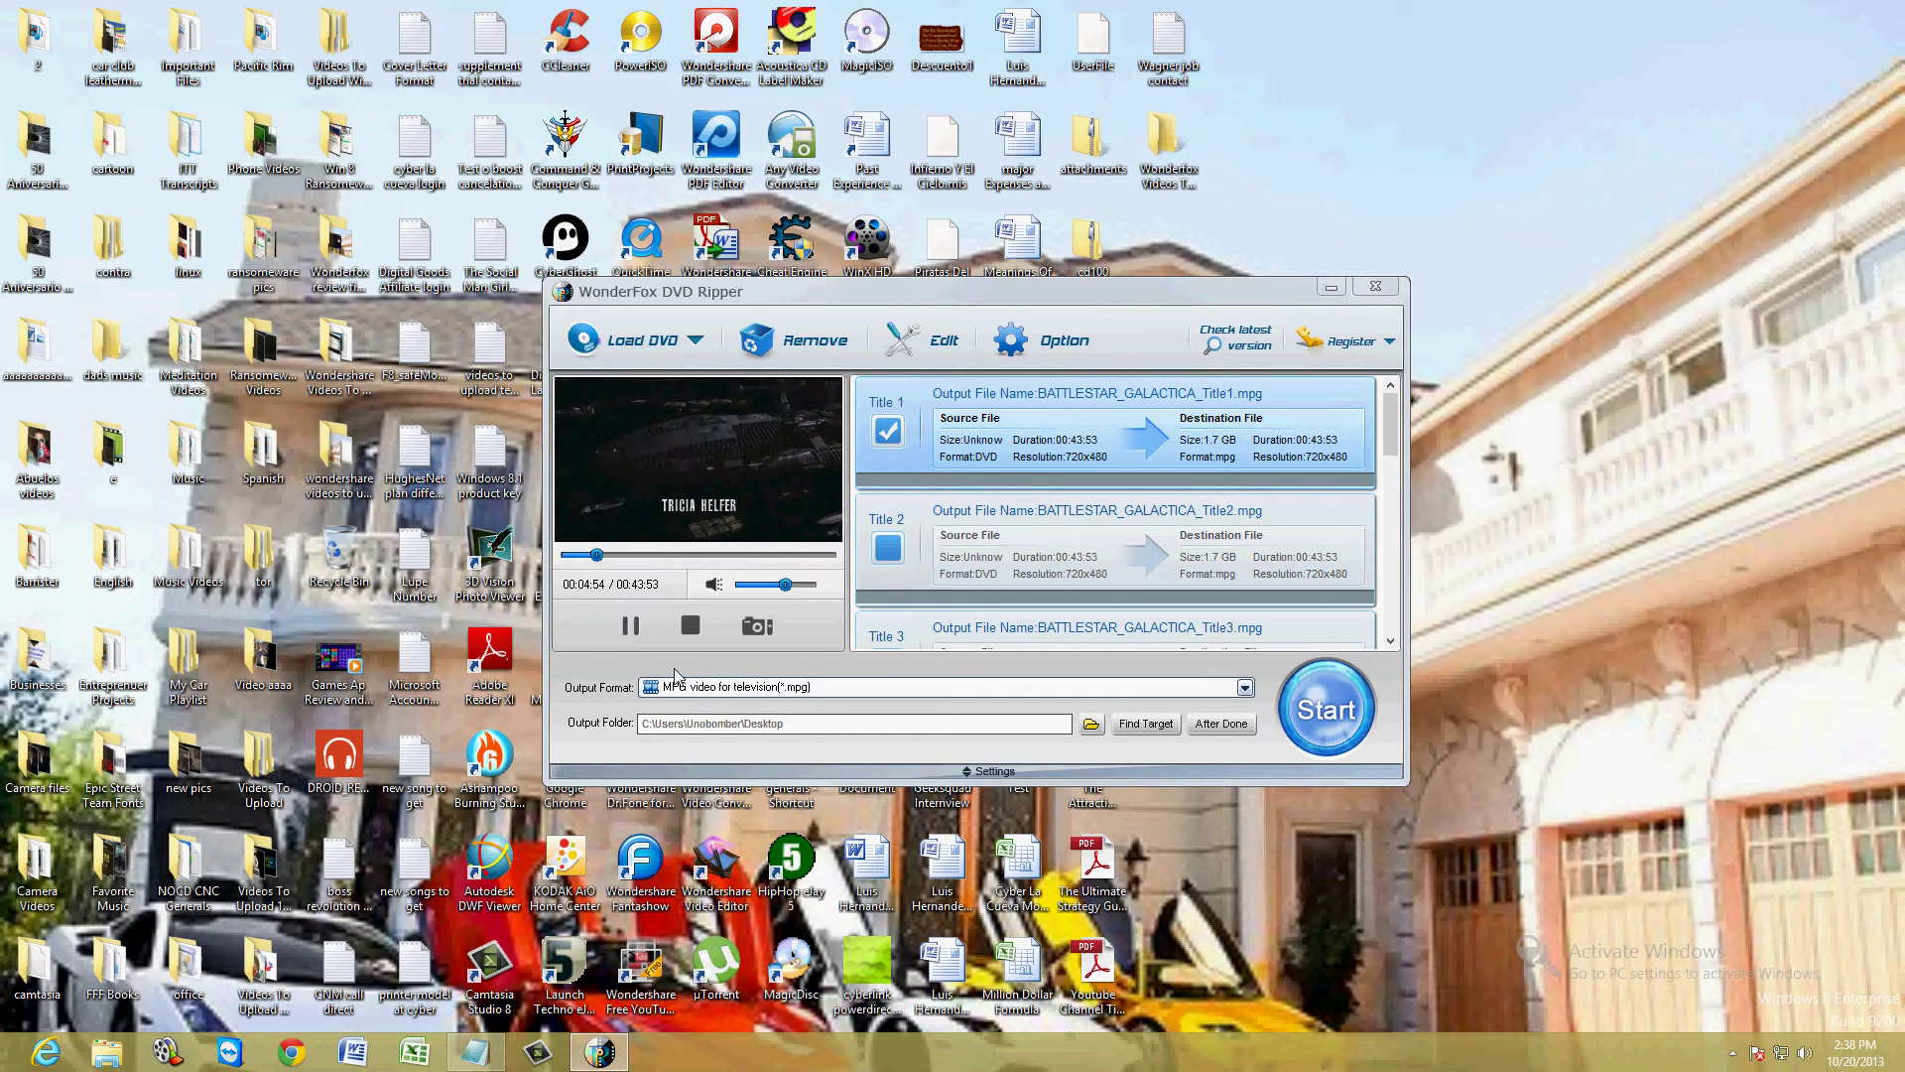
{"action": "left_click", "coordinate": [631, 626]}
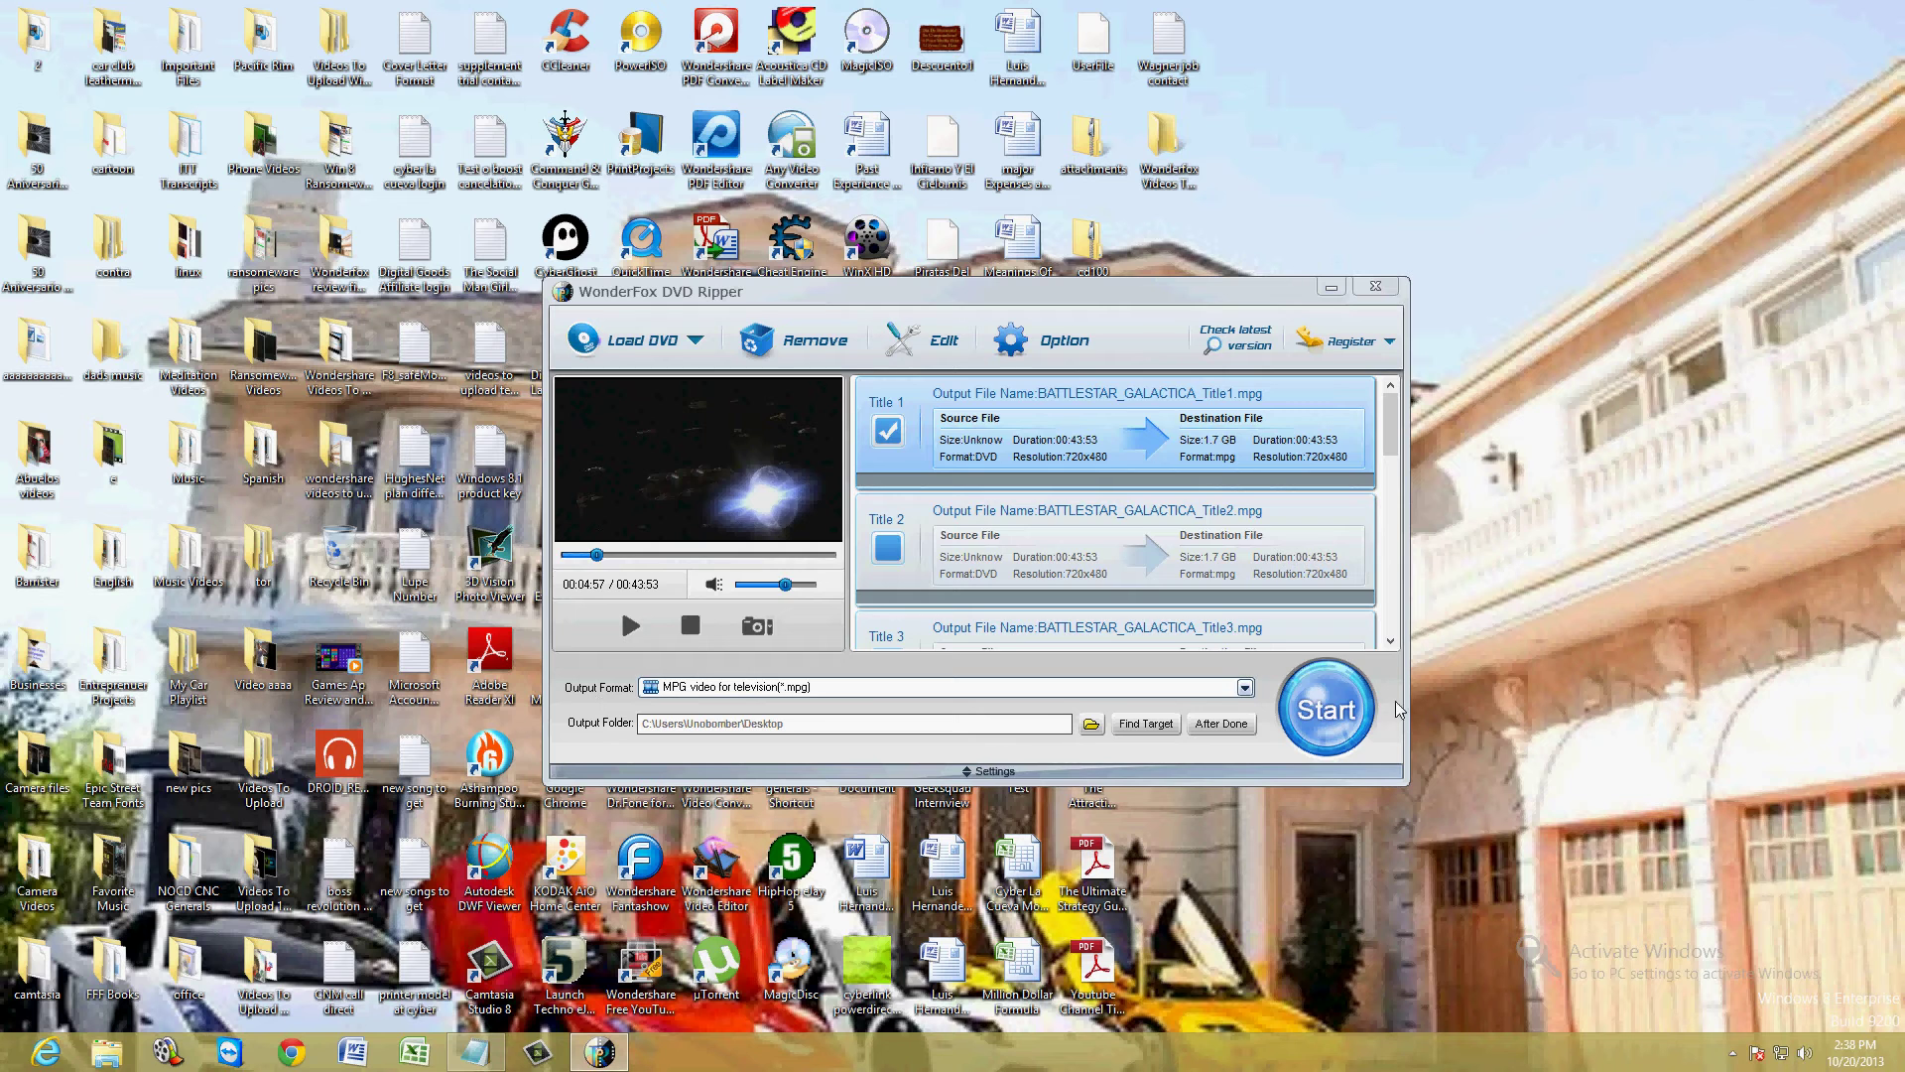
{"action": "left_click", "coordinate": [1244, 687]}
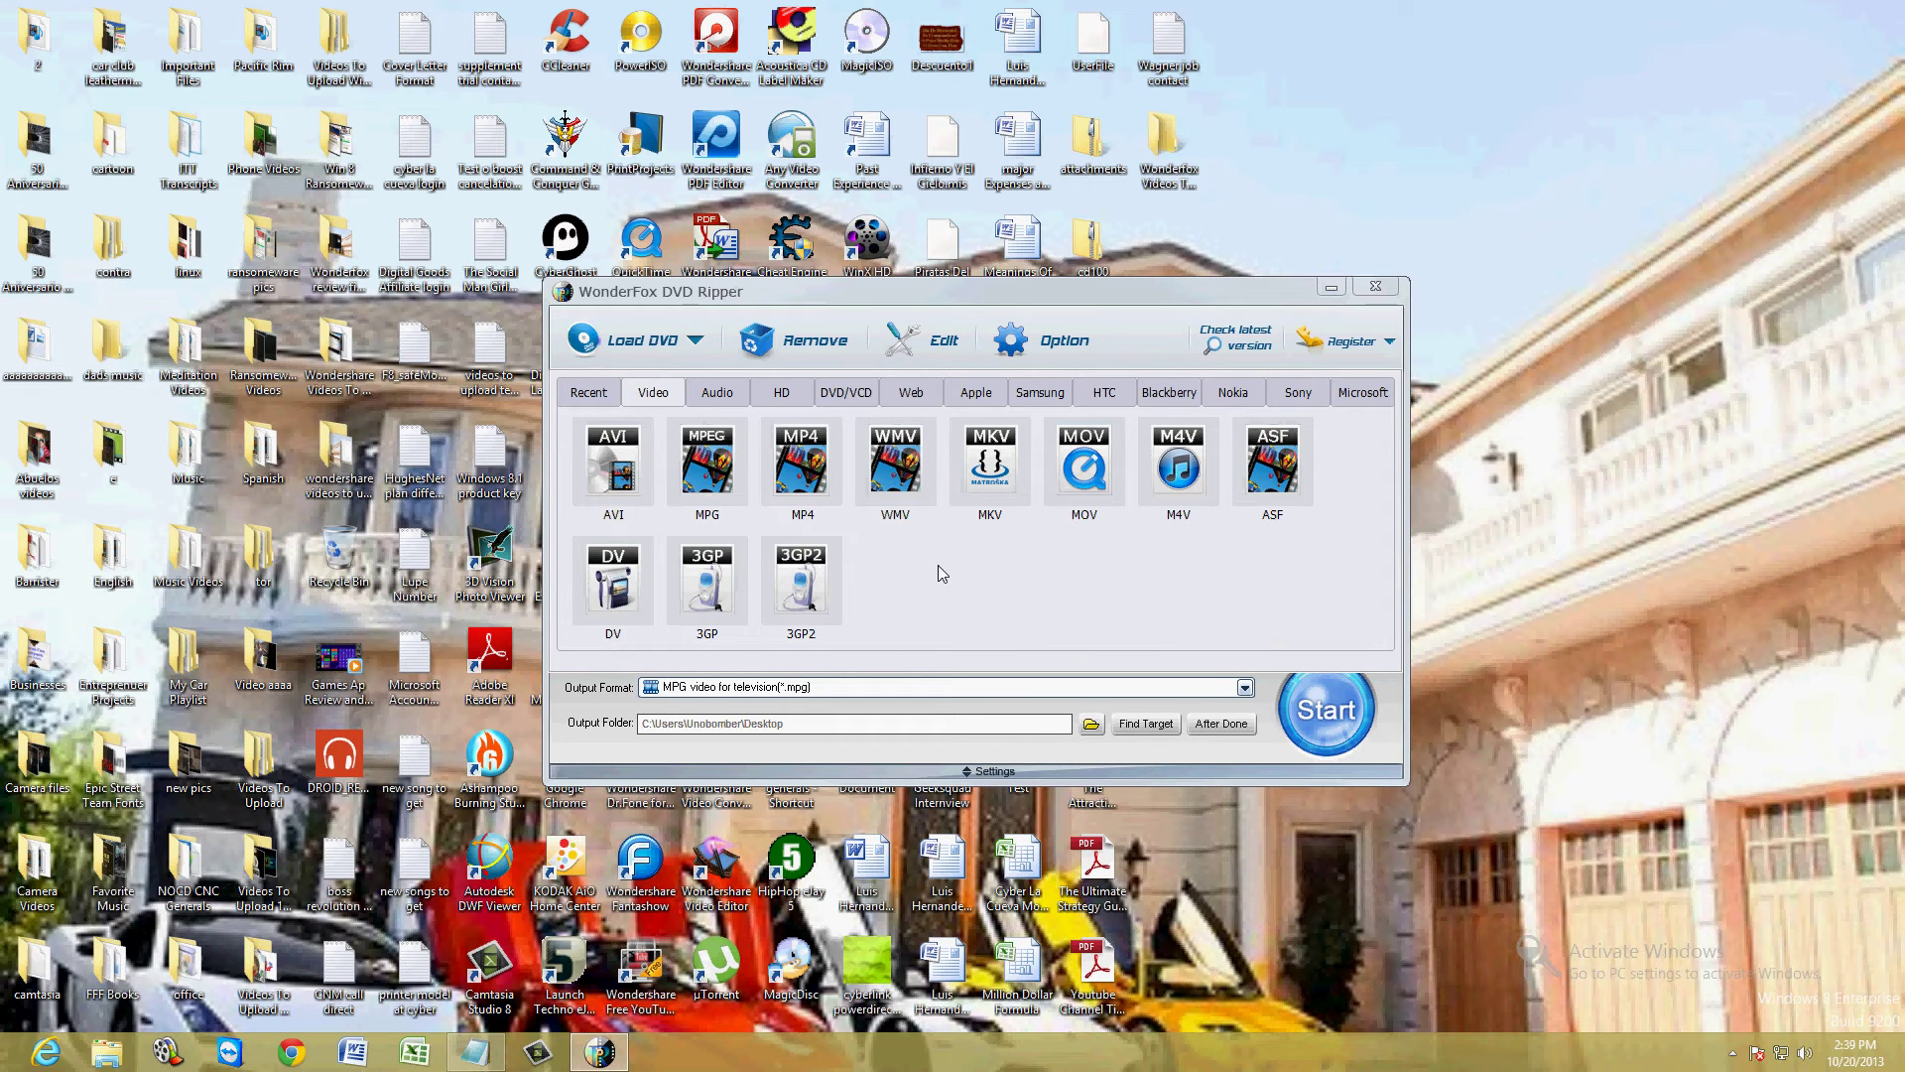
Select MPG video for television in the Video formats and close the format panel.
{"action": "left_click", "coordinate": [706, 459]}
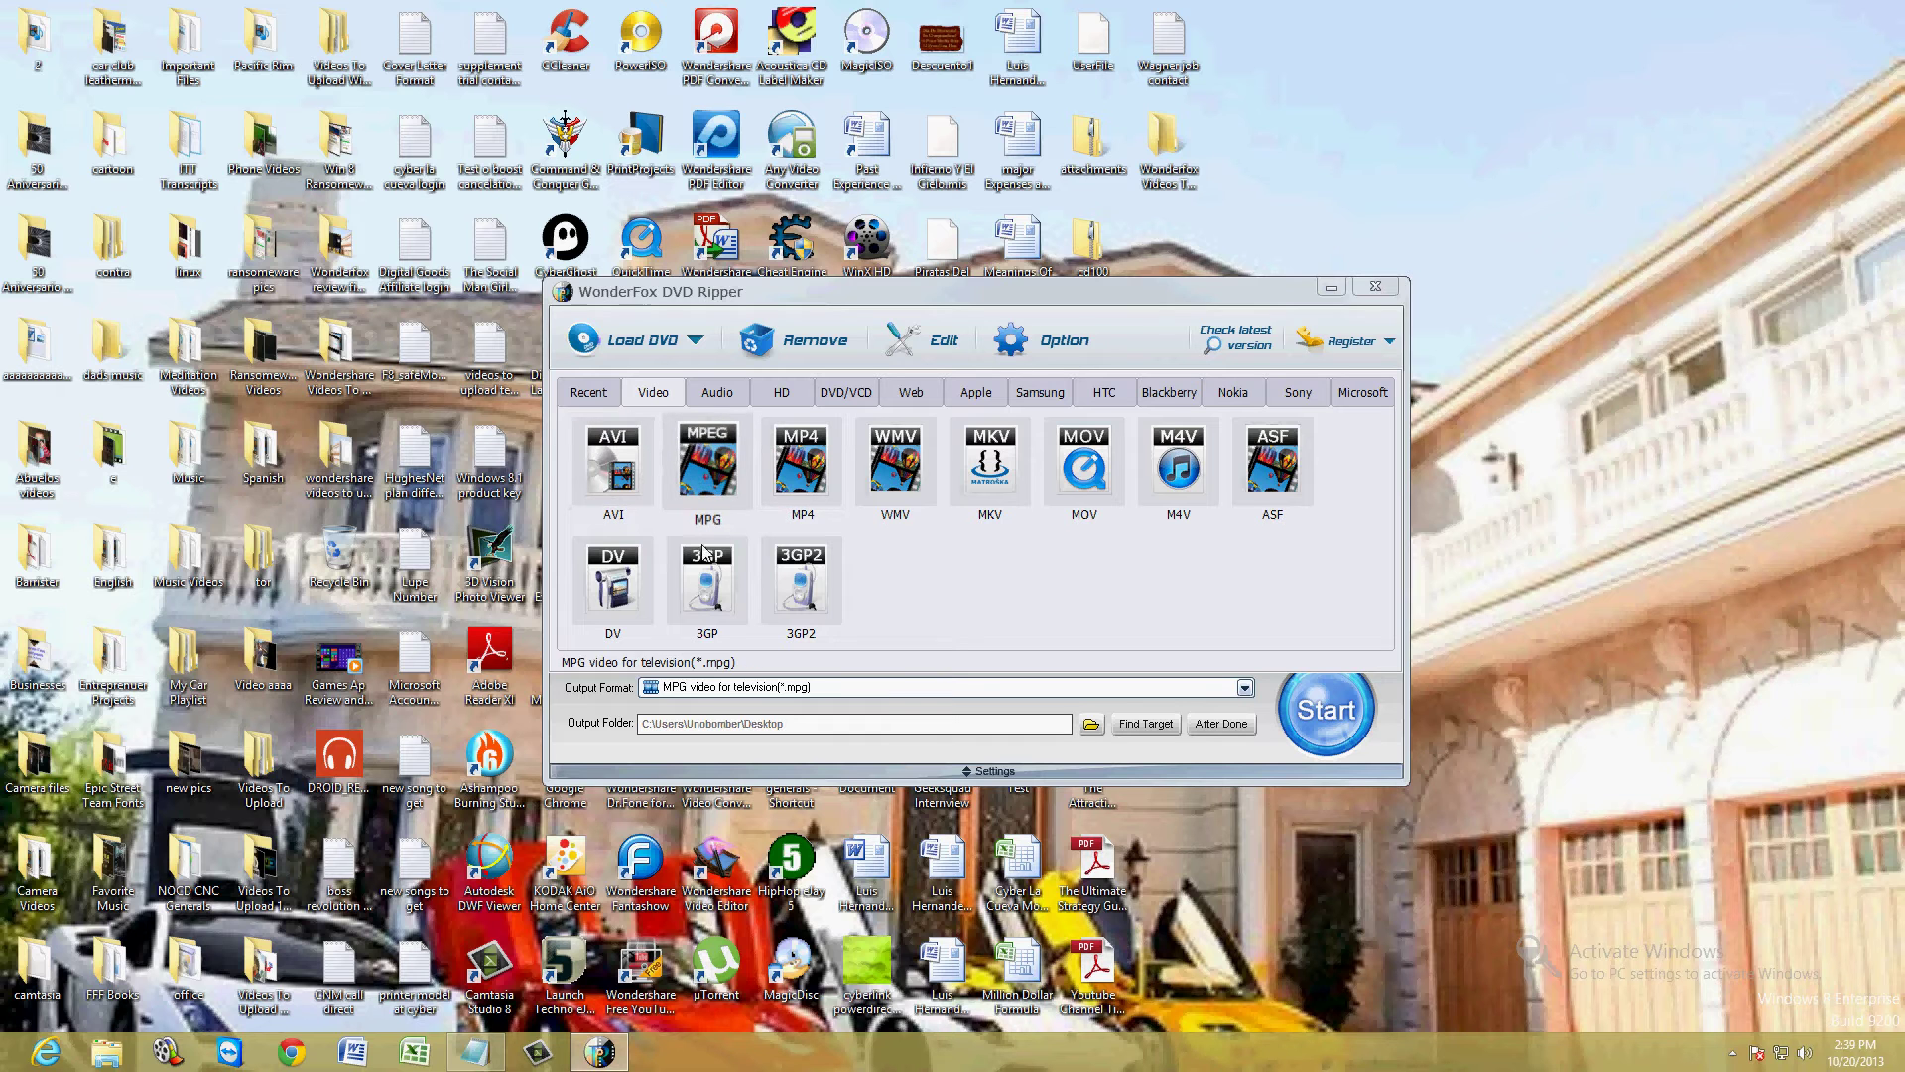
{"action": "left_click", "coordinate": [903, 520]}
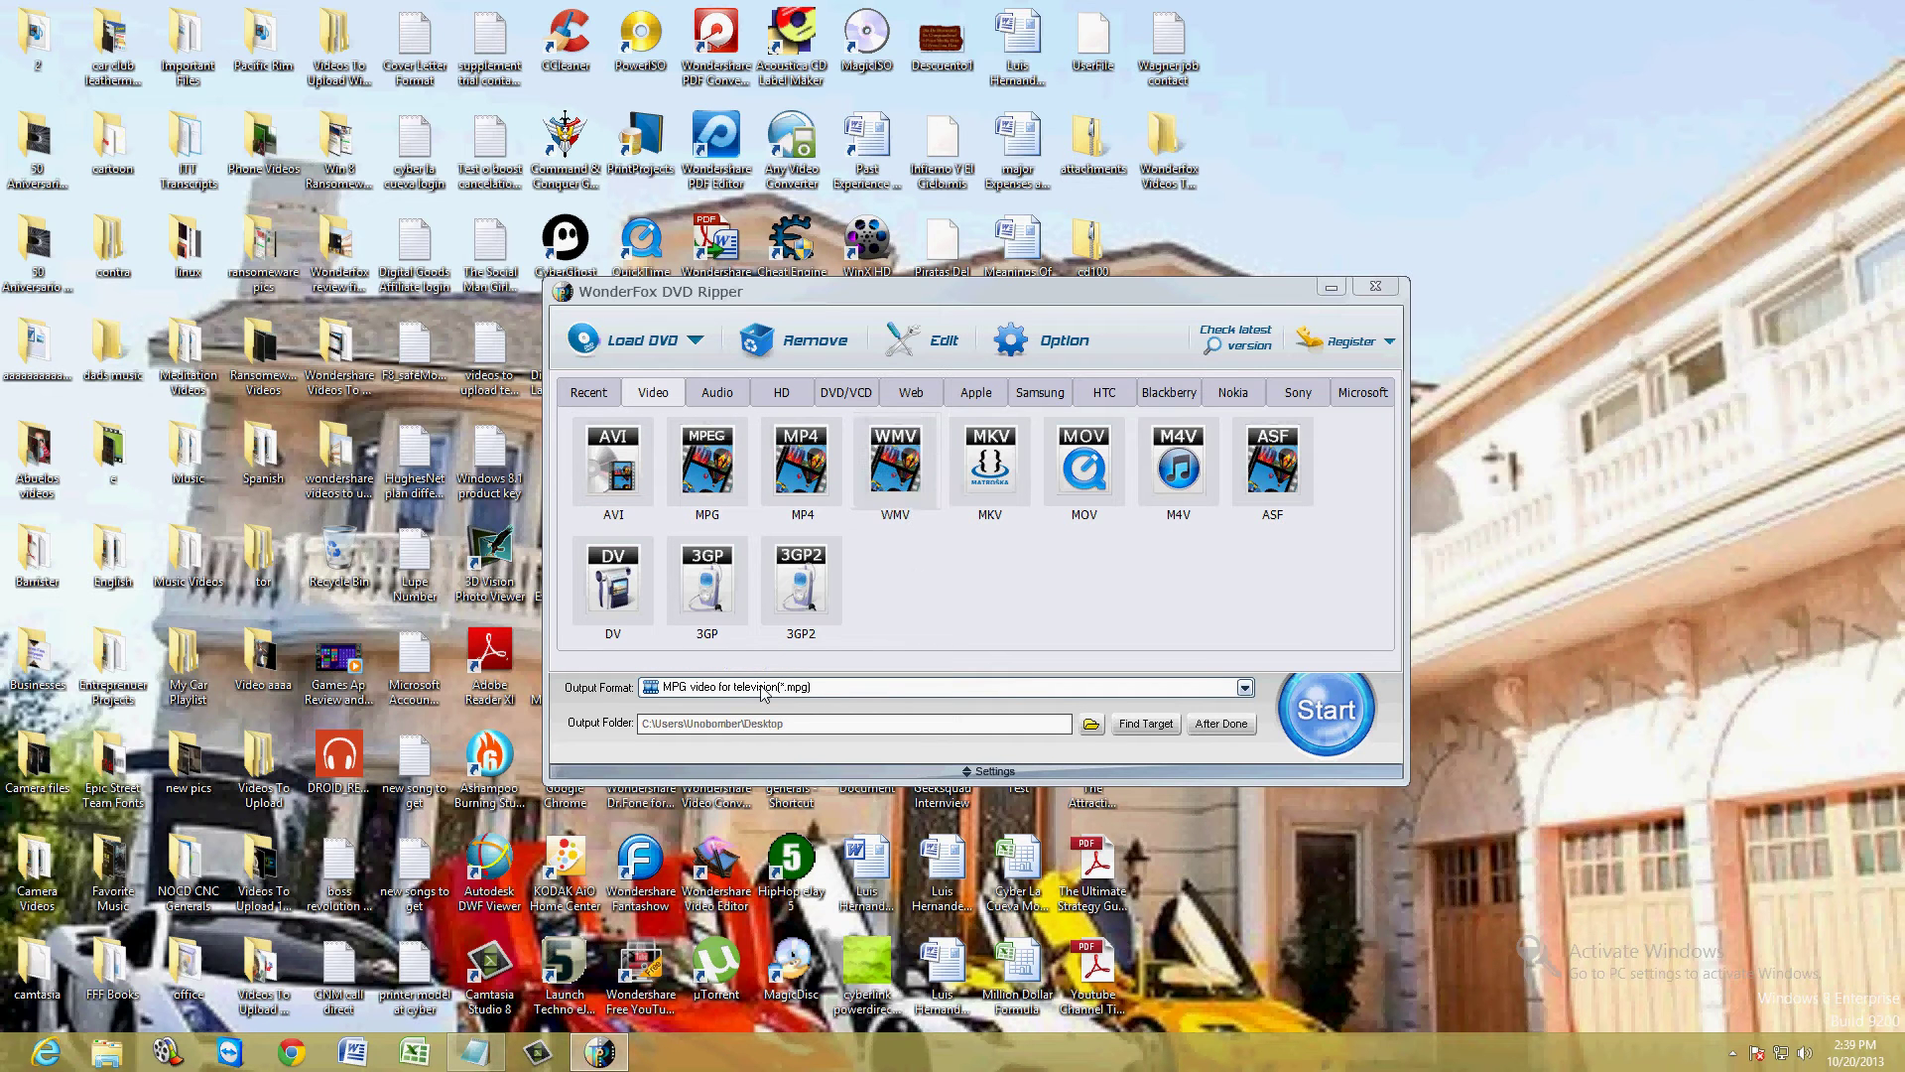
{"action": "left_click", "coordinate": [706, 462]}
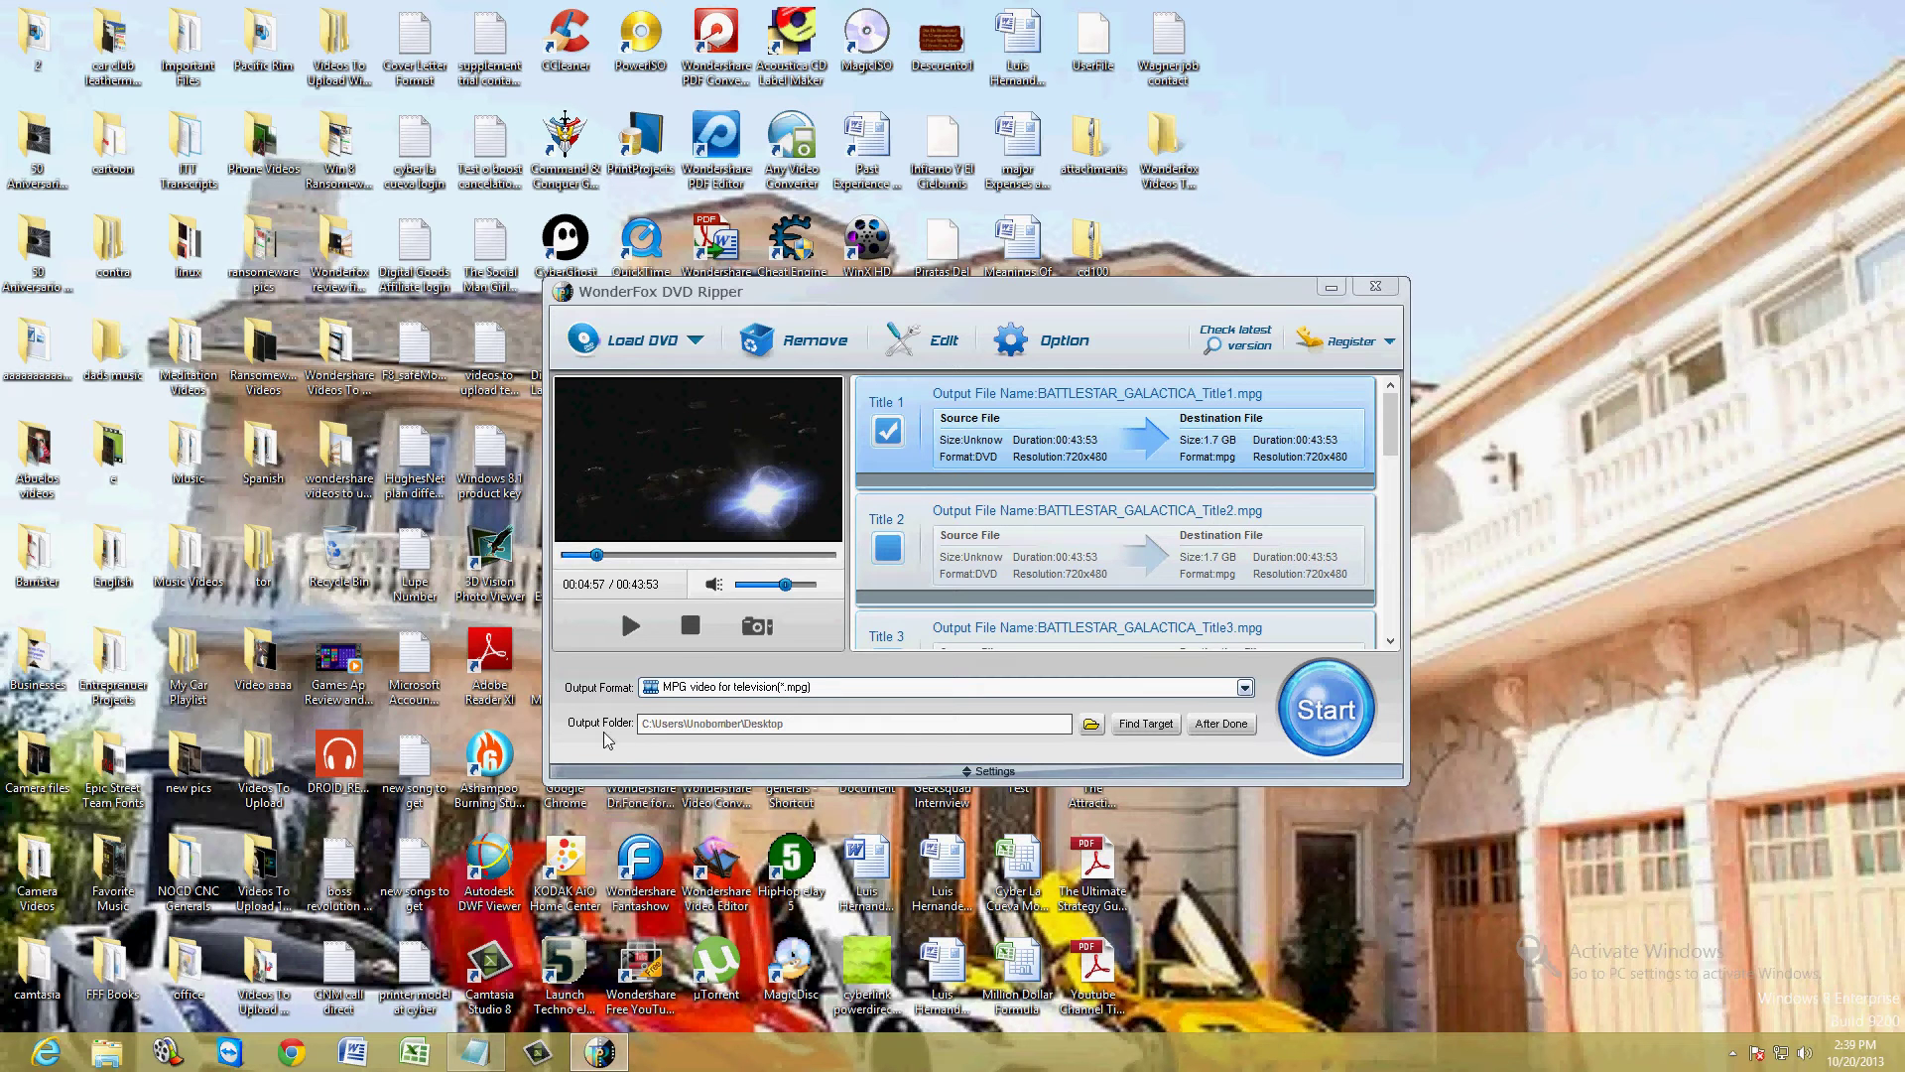
{"action": "left_click", "coordinate": [1092, 727]}
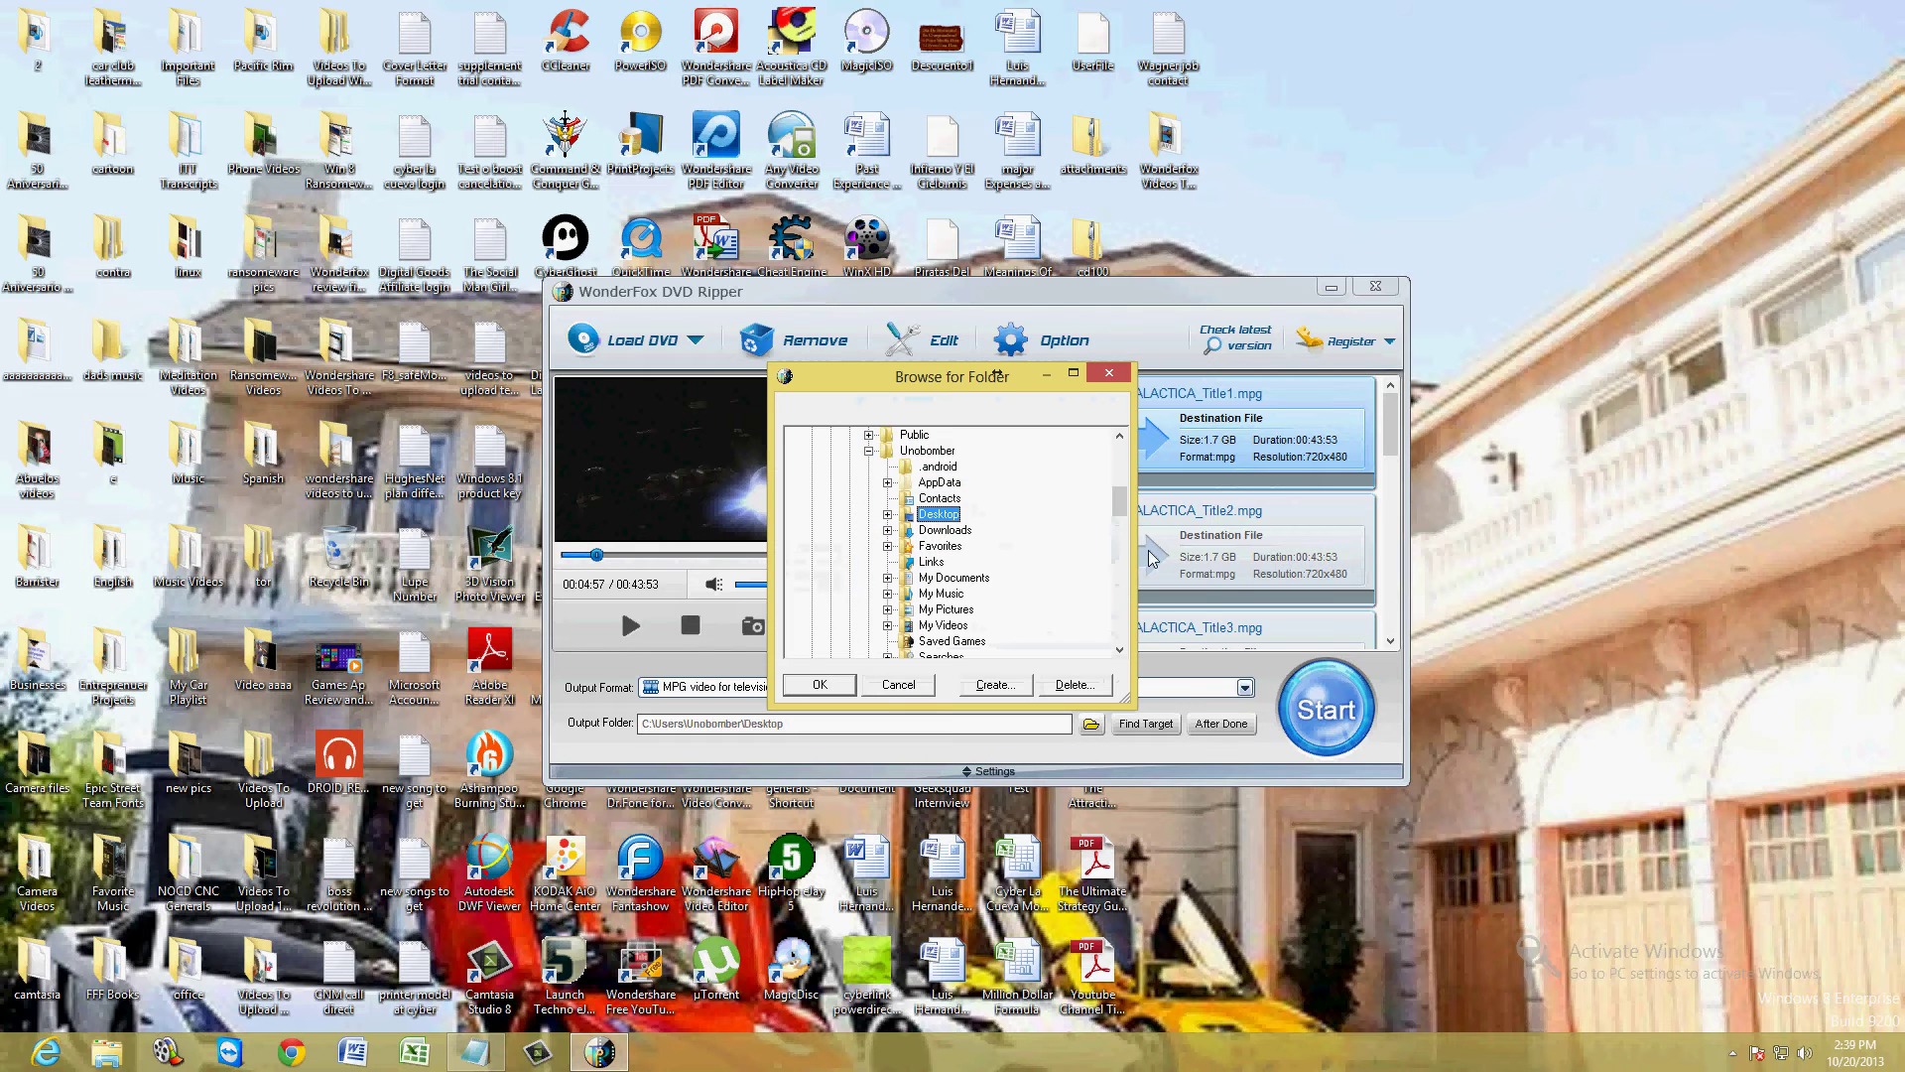
Choose Desktop in Browse for Folder as the ripped video's output folder.
{"action": "left_click_drag", "start_coordinate": [1119, 501], "coordinate": [1119, 452]}
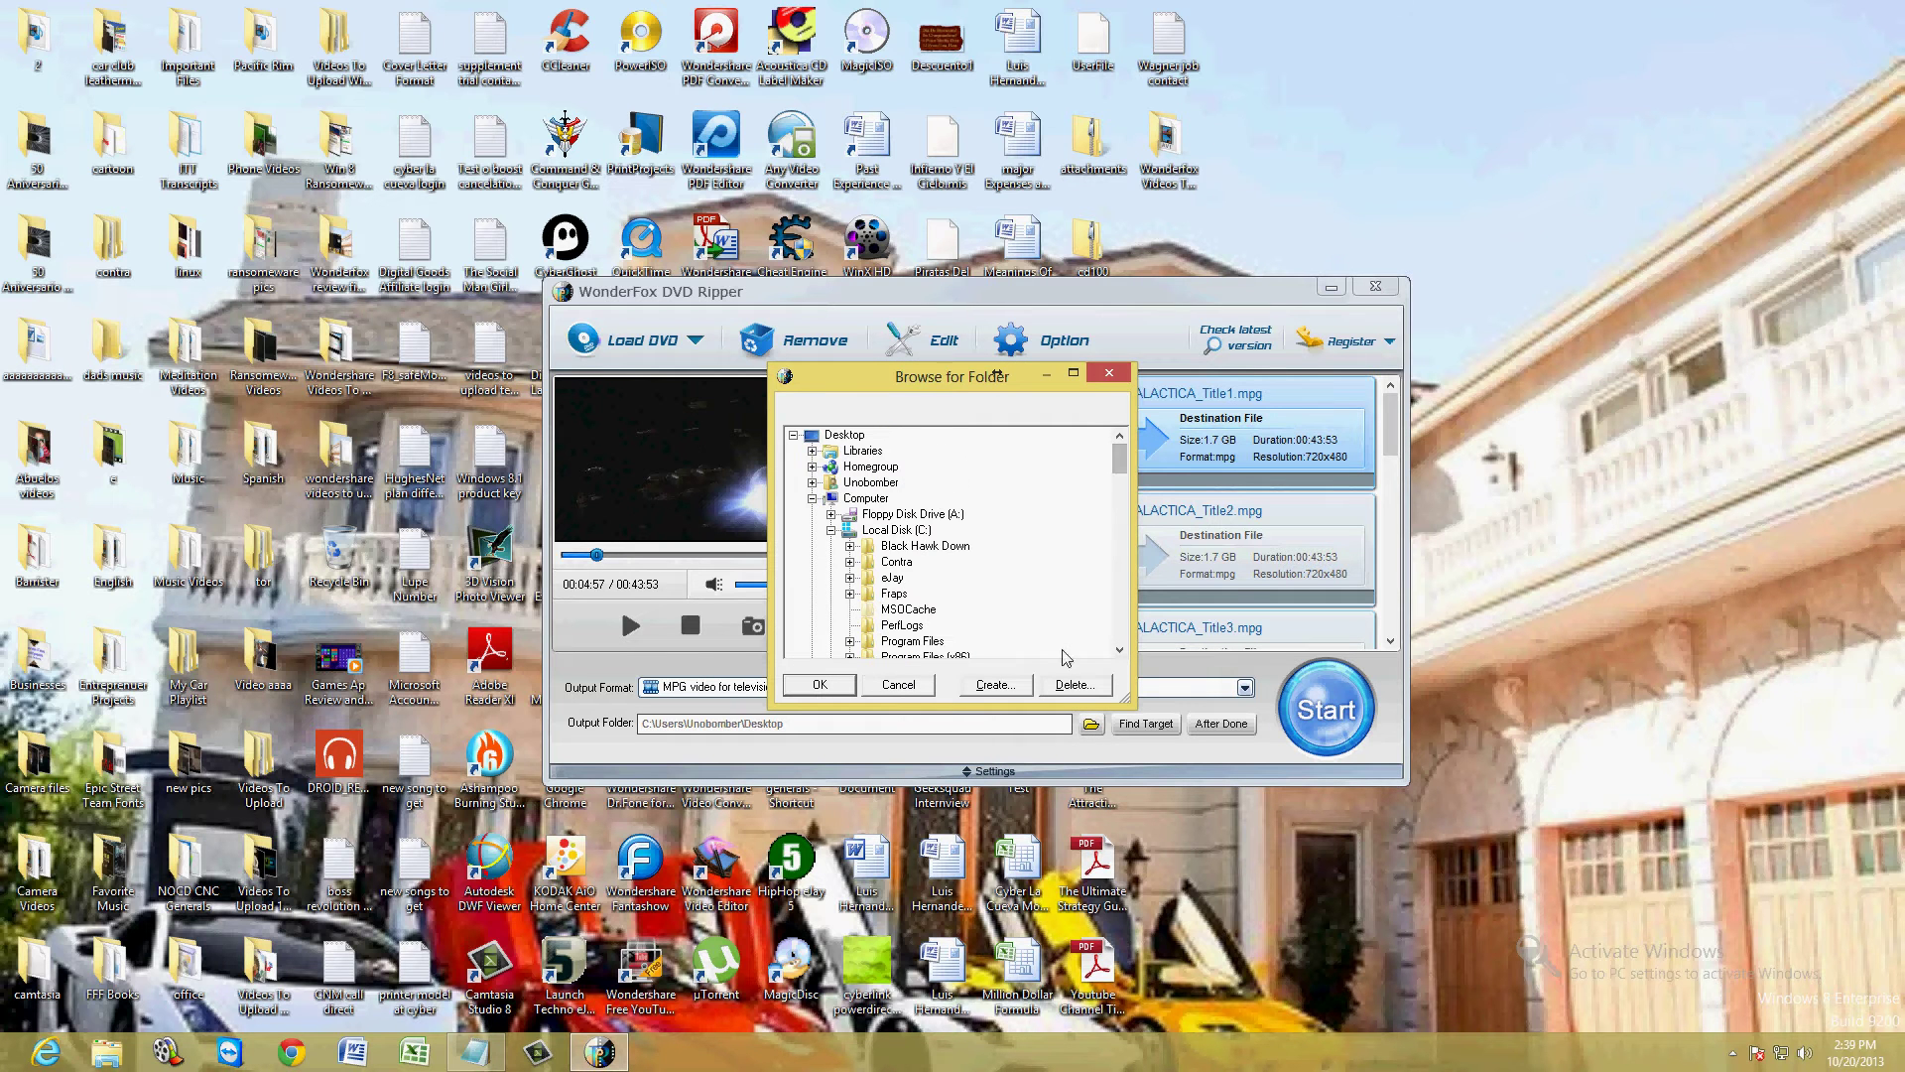
{"action": "left_click", "coordinate": [848, 437]}
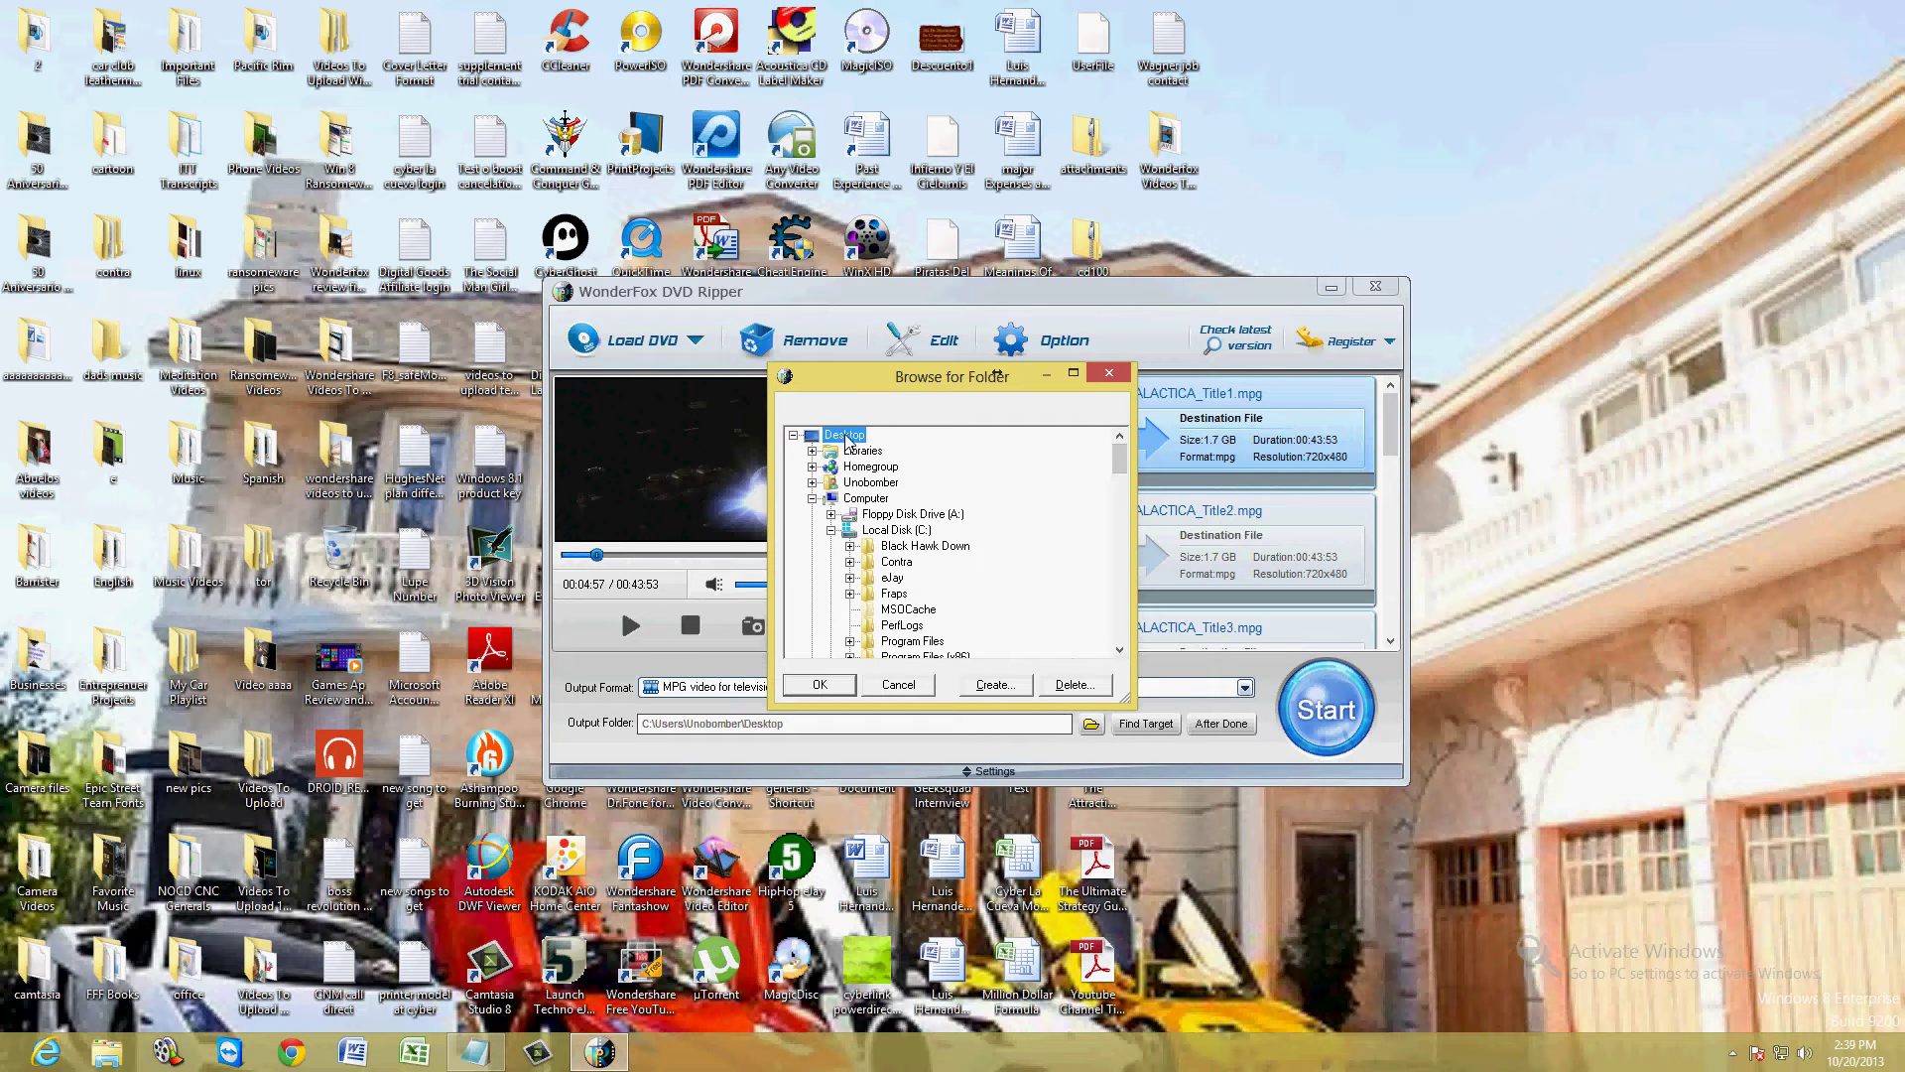
{"action": "left_click", "coordinate": [846, 687]}
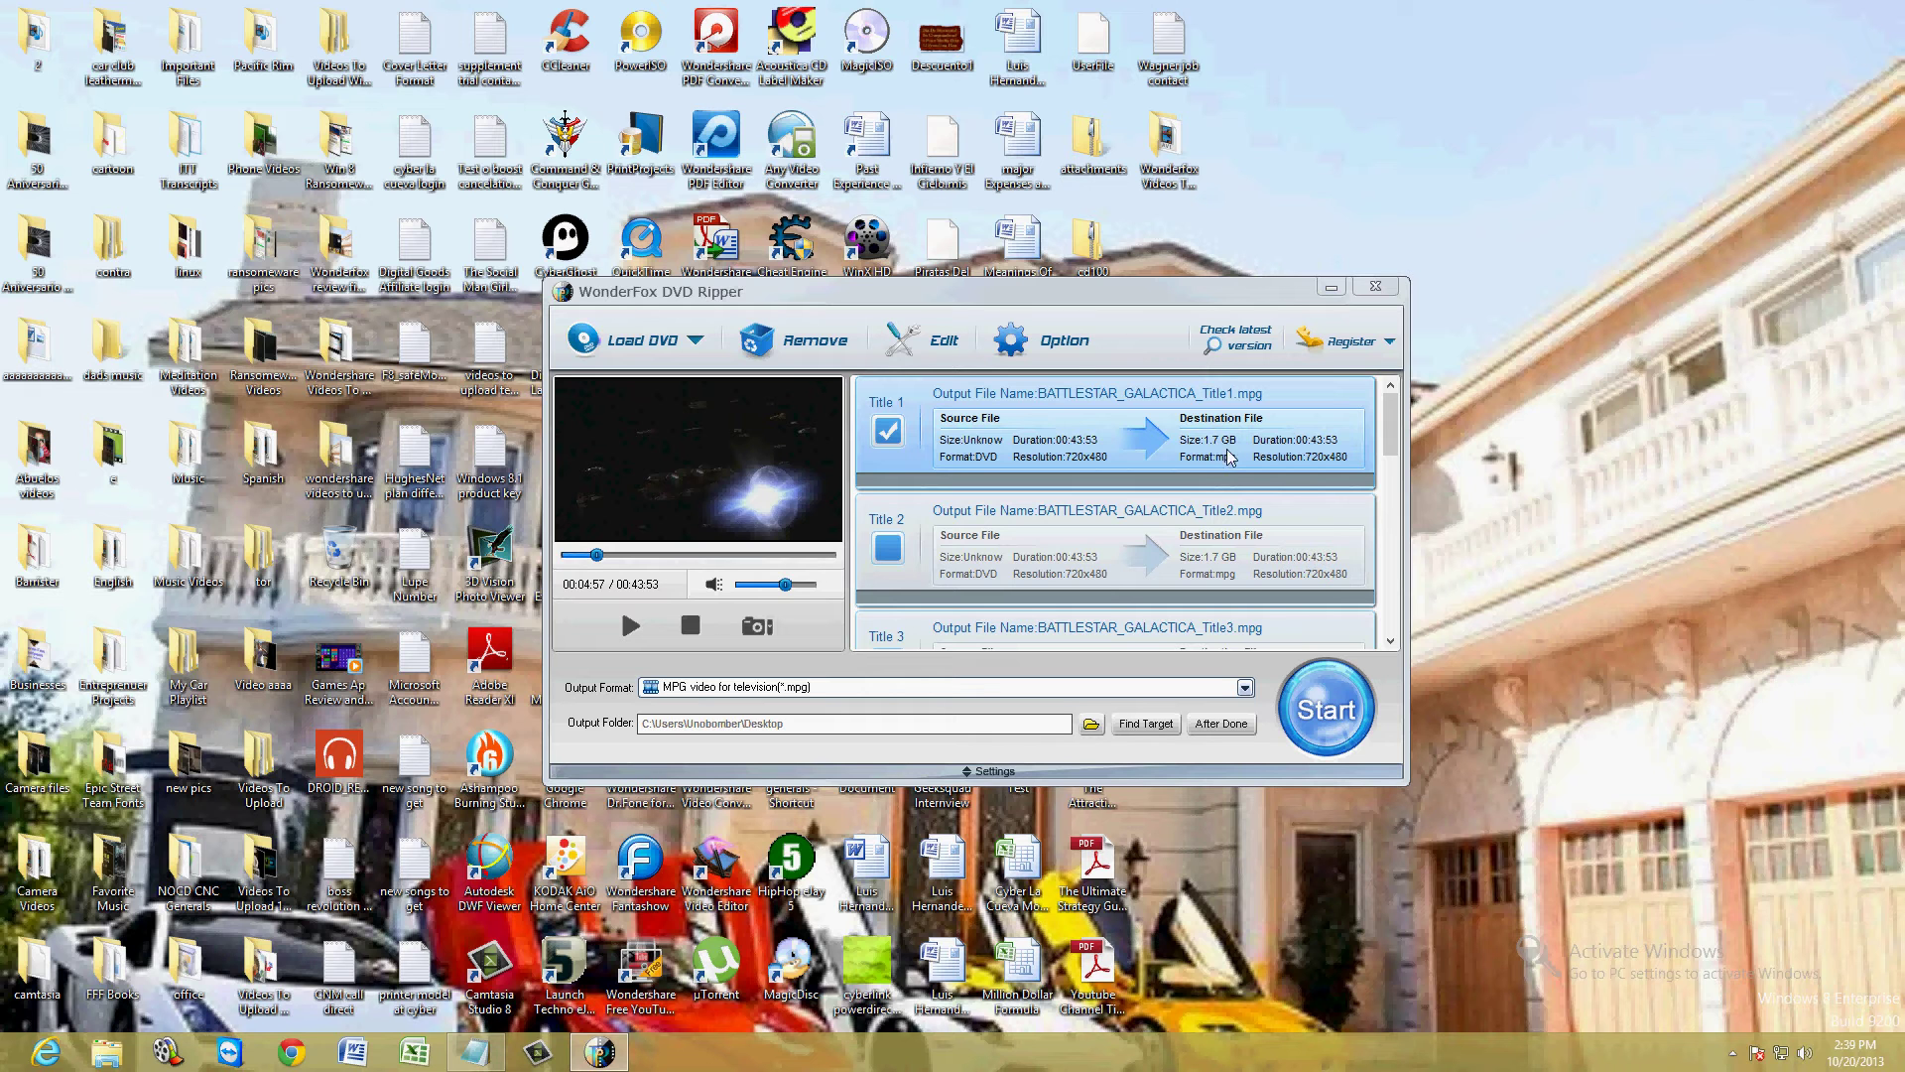
{"action": "left_click", "coordinate": [1020, 692]}
Switch the output format from AVI to WMV, then back to MPG.
{"action": "left_click", "coordinate": [934, 691]}
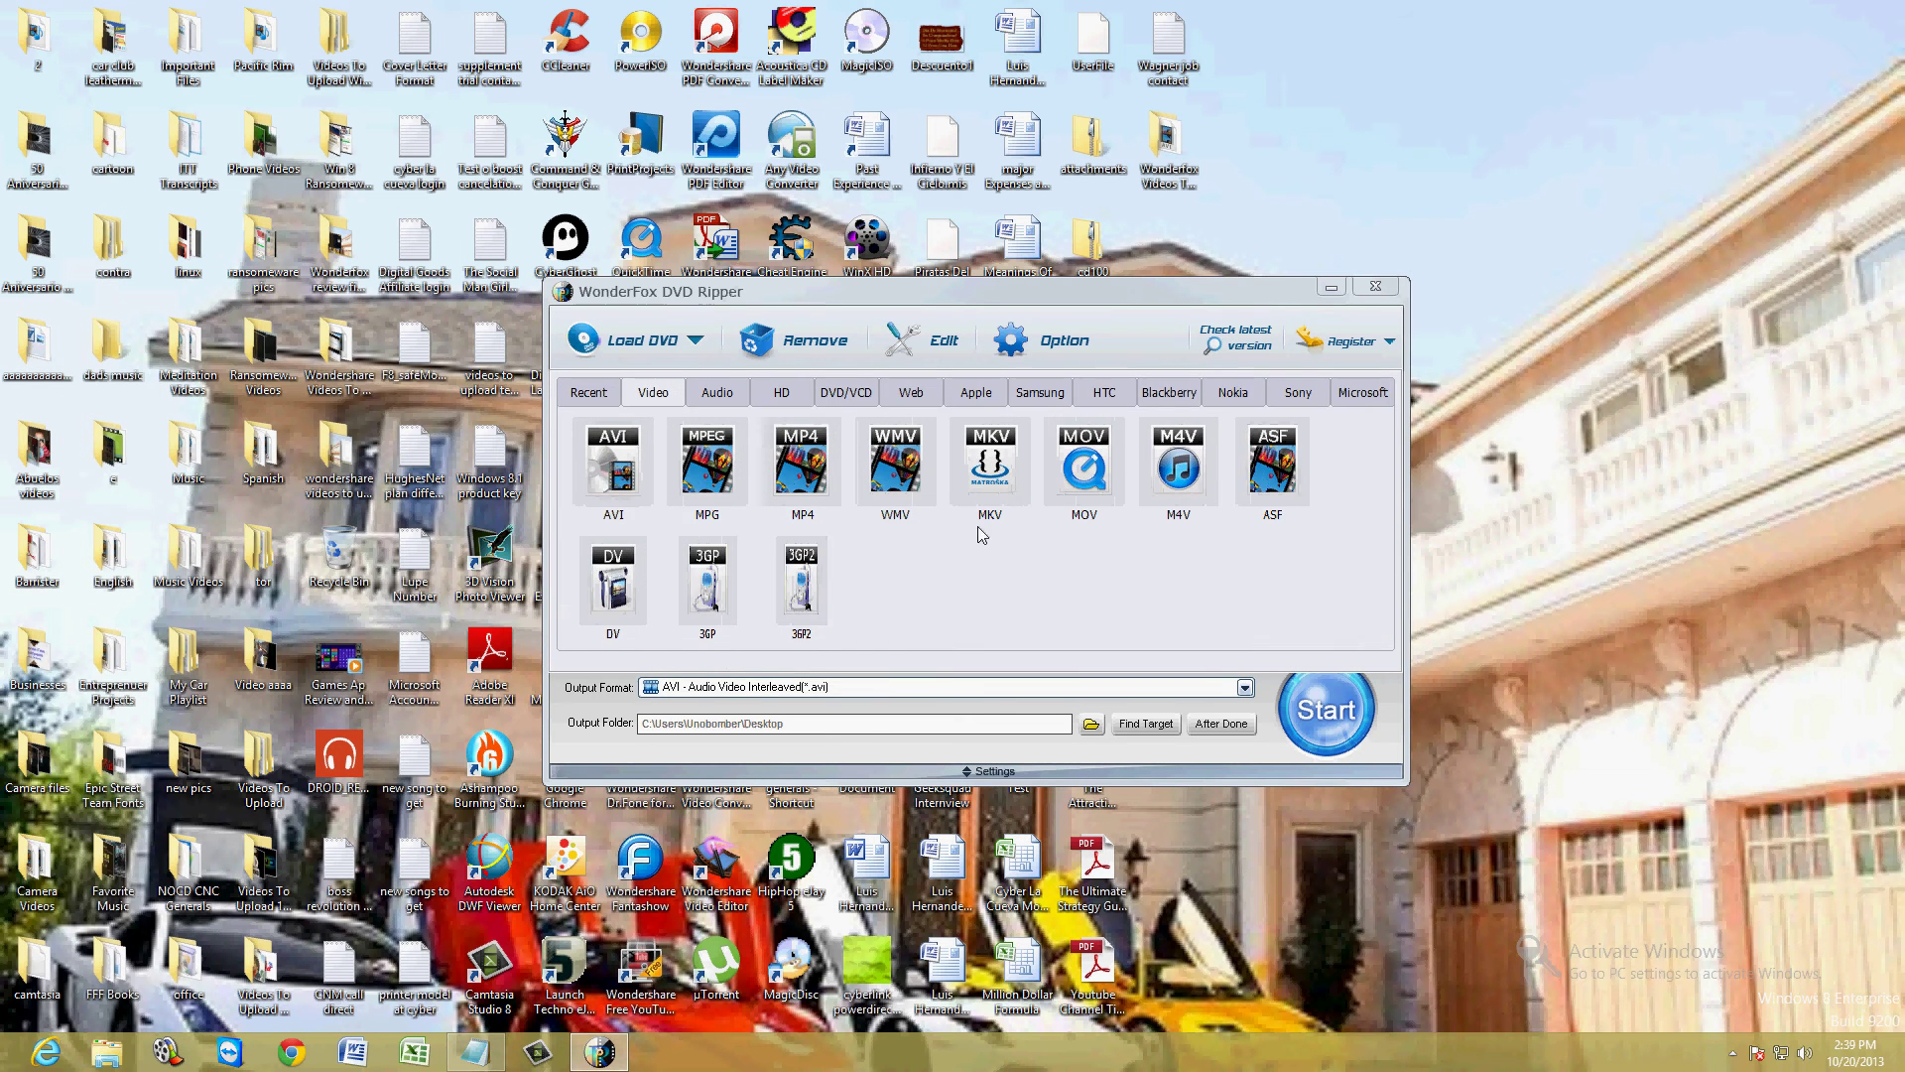
{"action": "left_click", "coordinate": [978, 524]}
{"action": "left_click", "coordinate": [960, 685]}
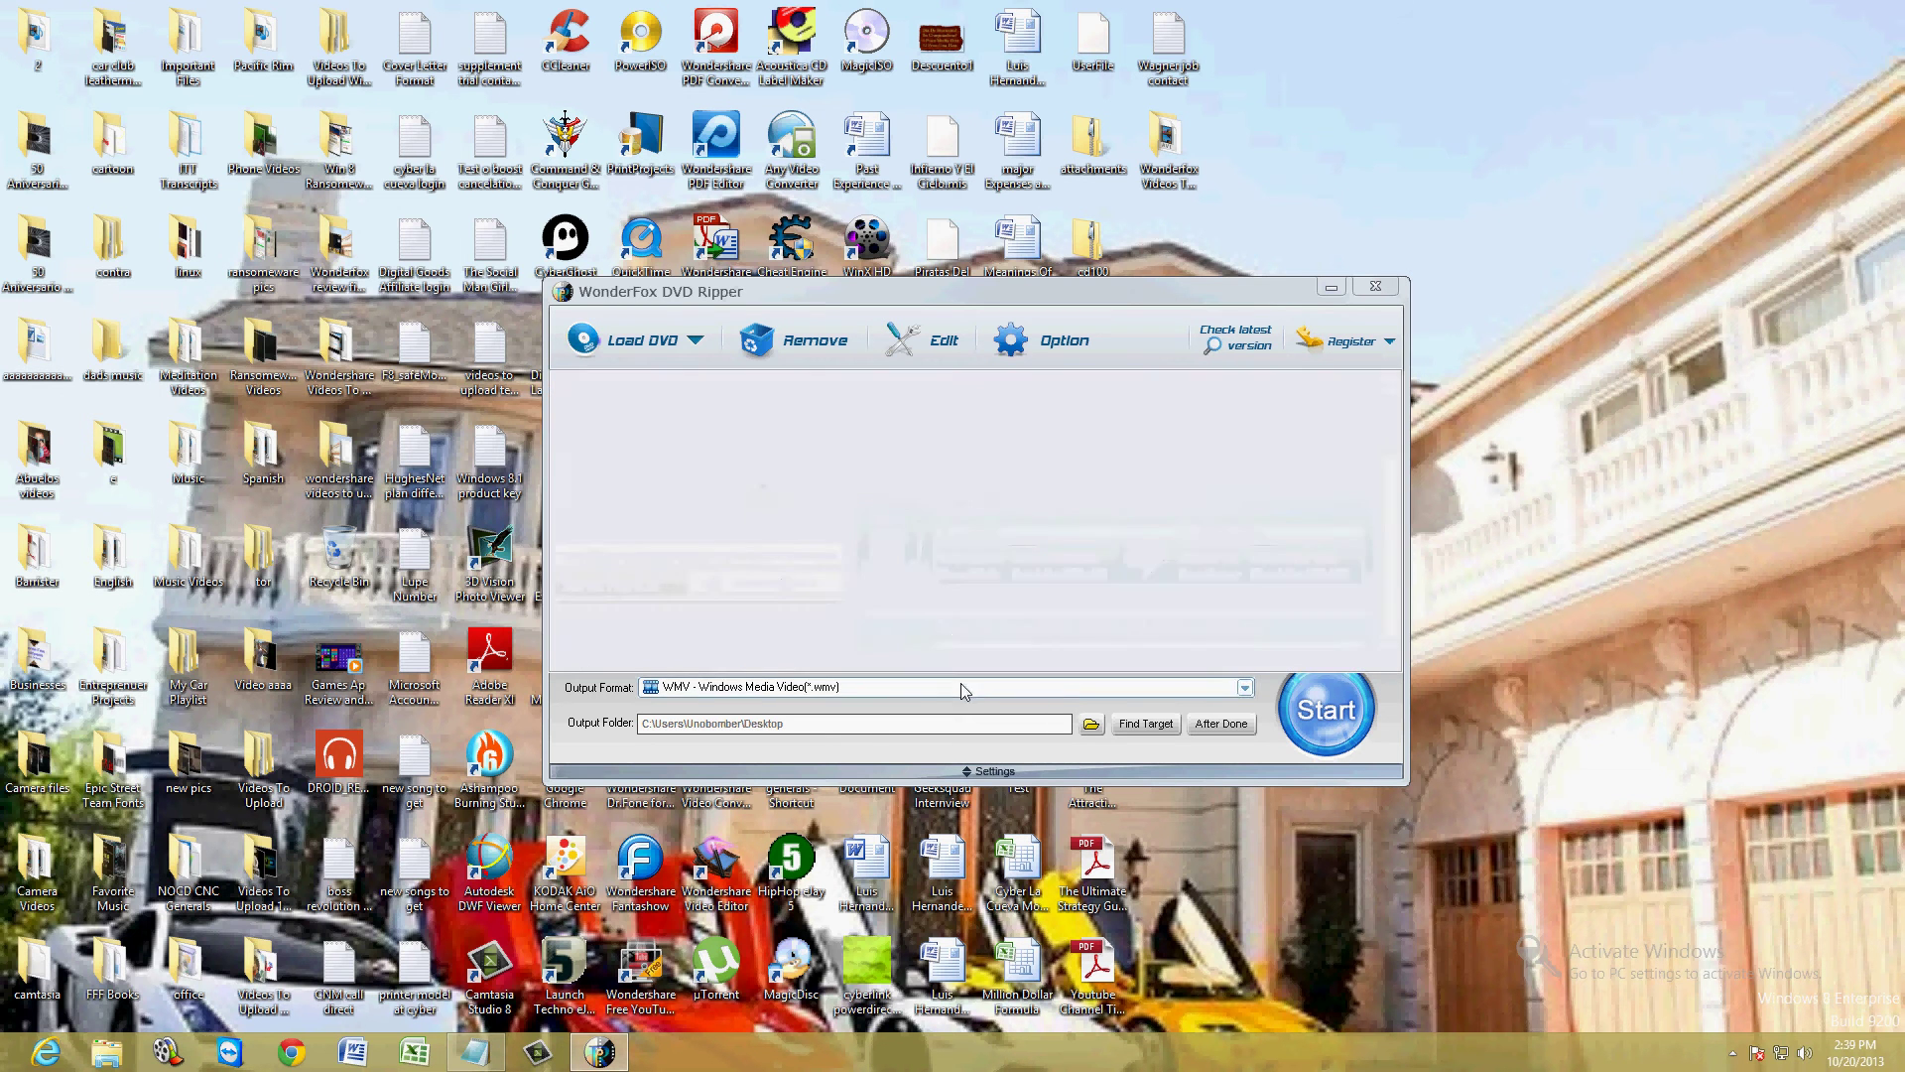
{"action": "left_click", "coordinate": [610, 591]}
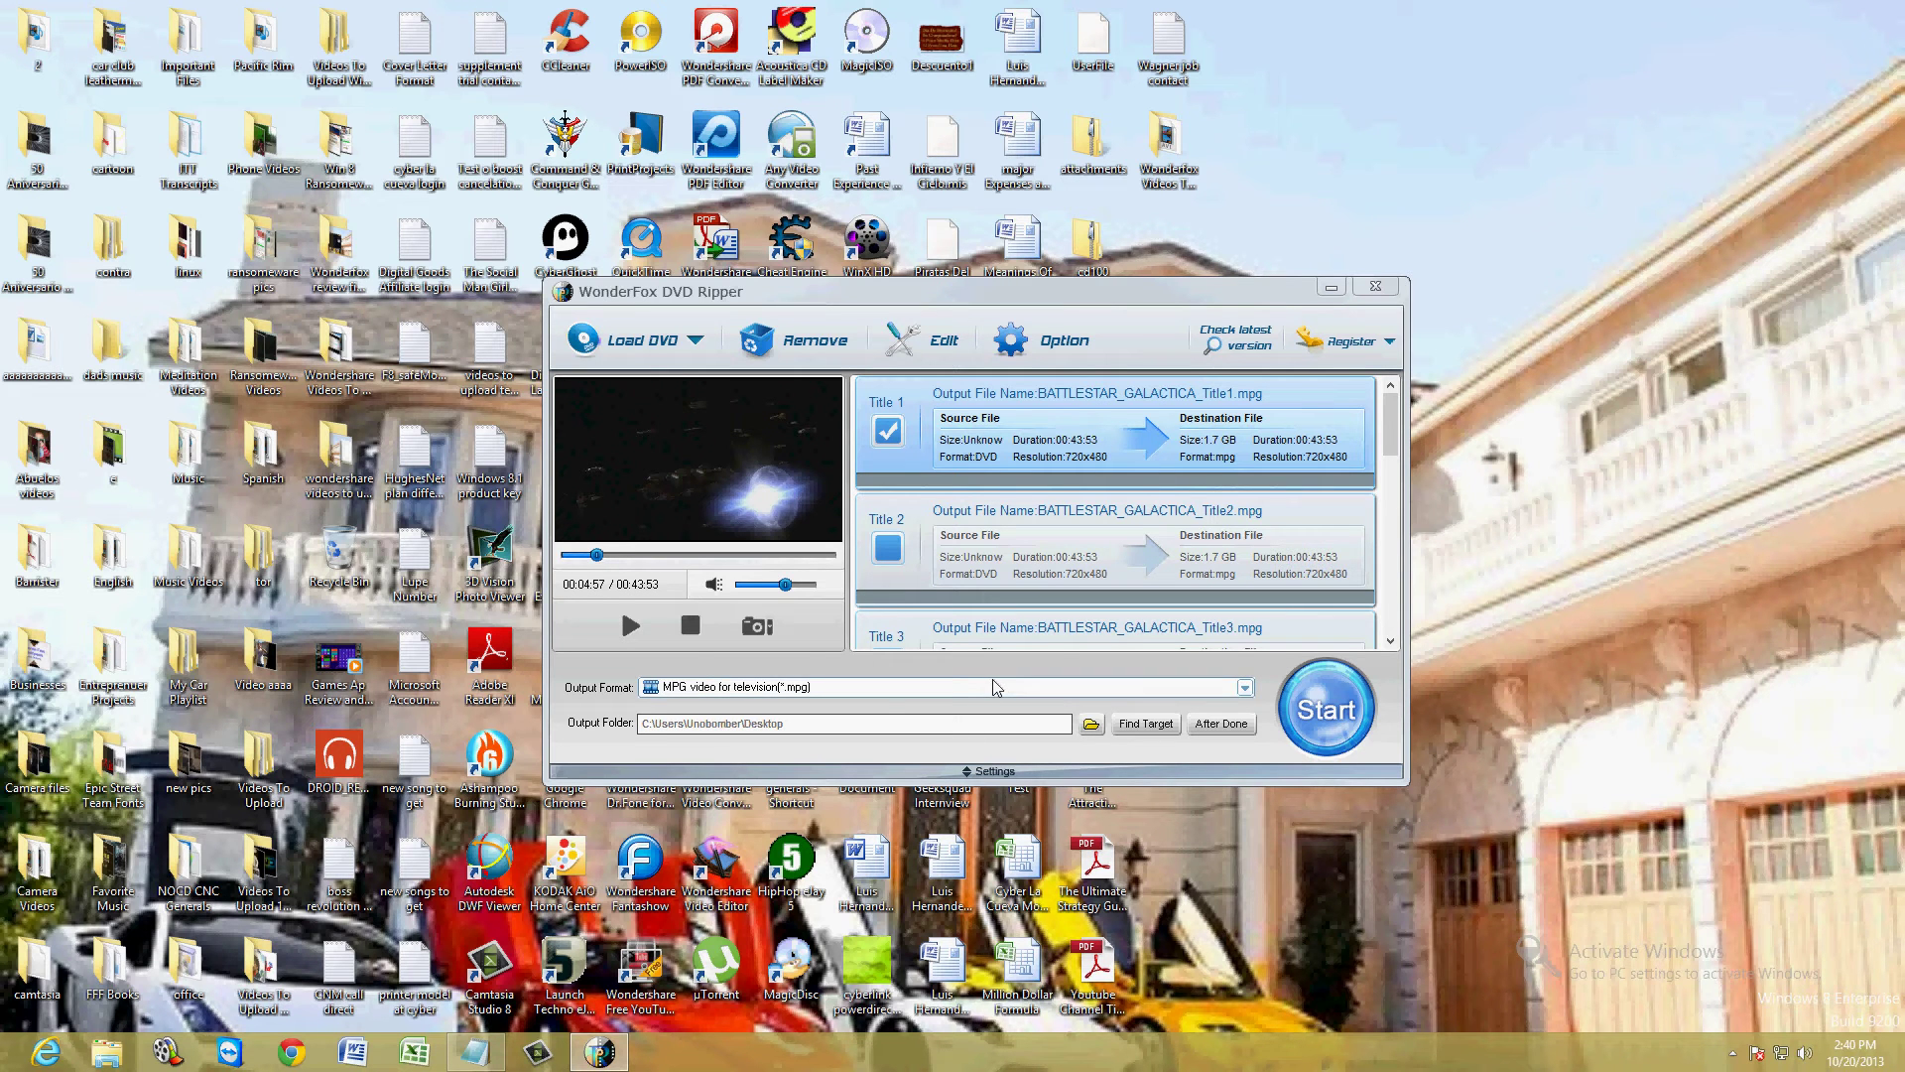
{"action": "left_click", "coordinate": [1338, 723]}
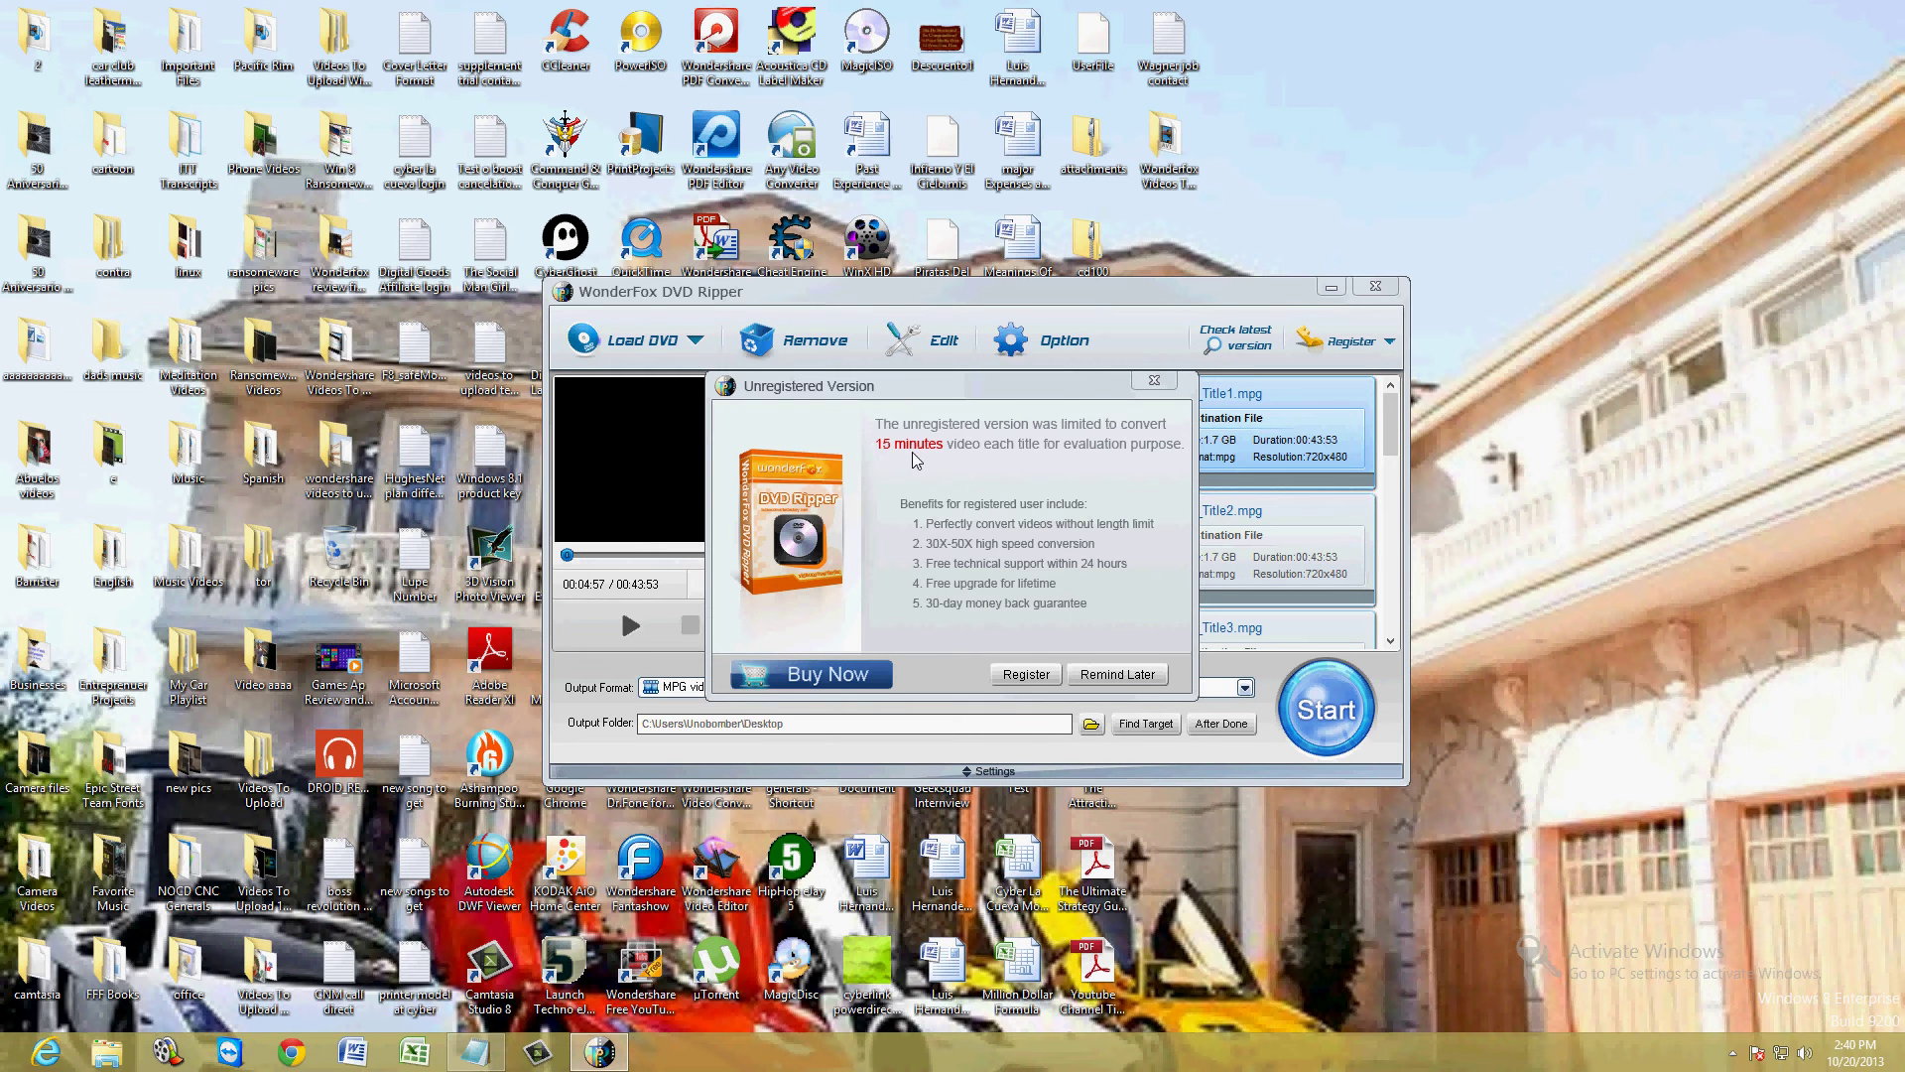
Choose Remind Later on the trial notice, then cancel Title 1's conversion at 6%.
{"action": "left_click", "coordinate": [1112, 679]}
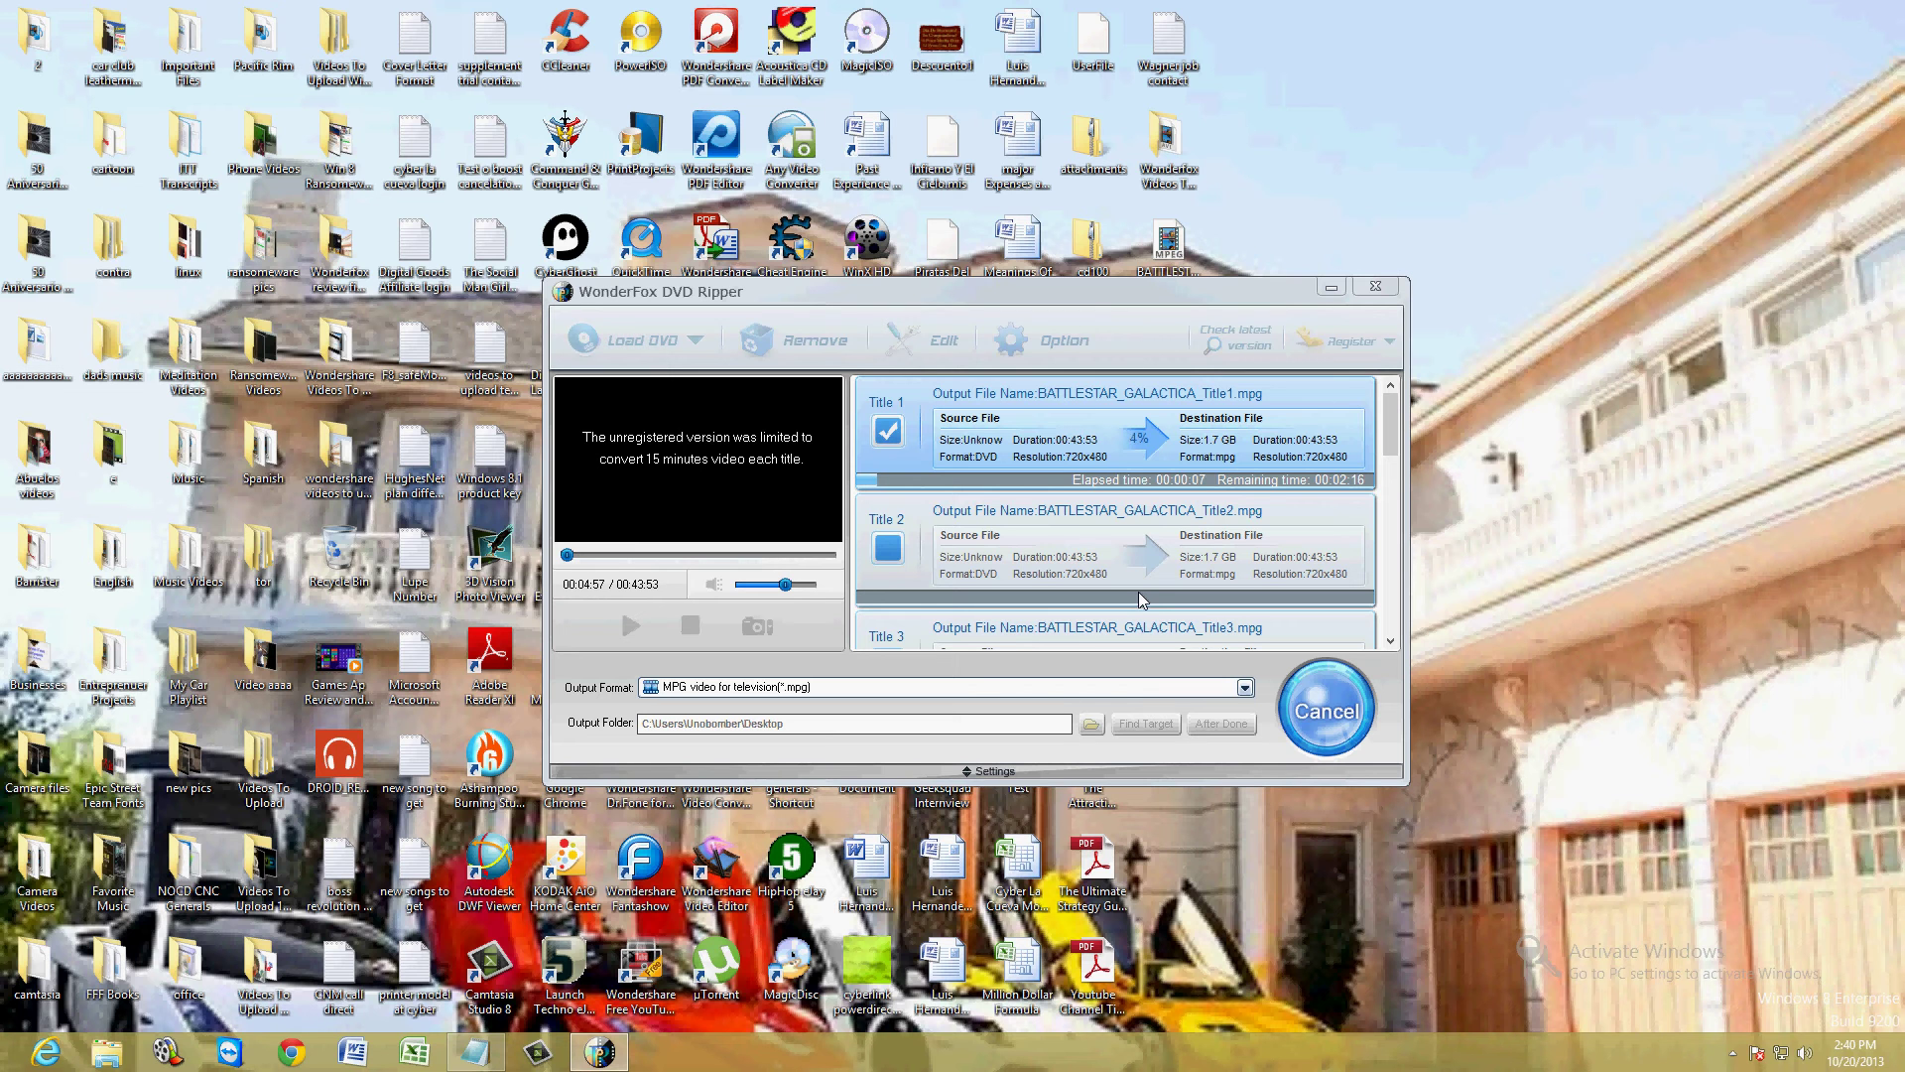
{"action": "left_click", "coordinate": [1327, 711]}
Open BATTLESTAR_GALACTICA_Title1.mpg from the desktop in VLC media player.
{"action": "left_click", "coordinate": [1333, 286]}
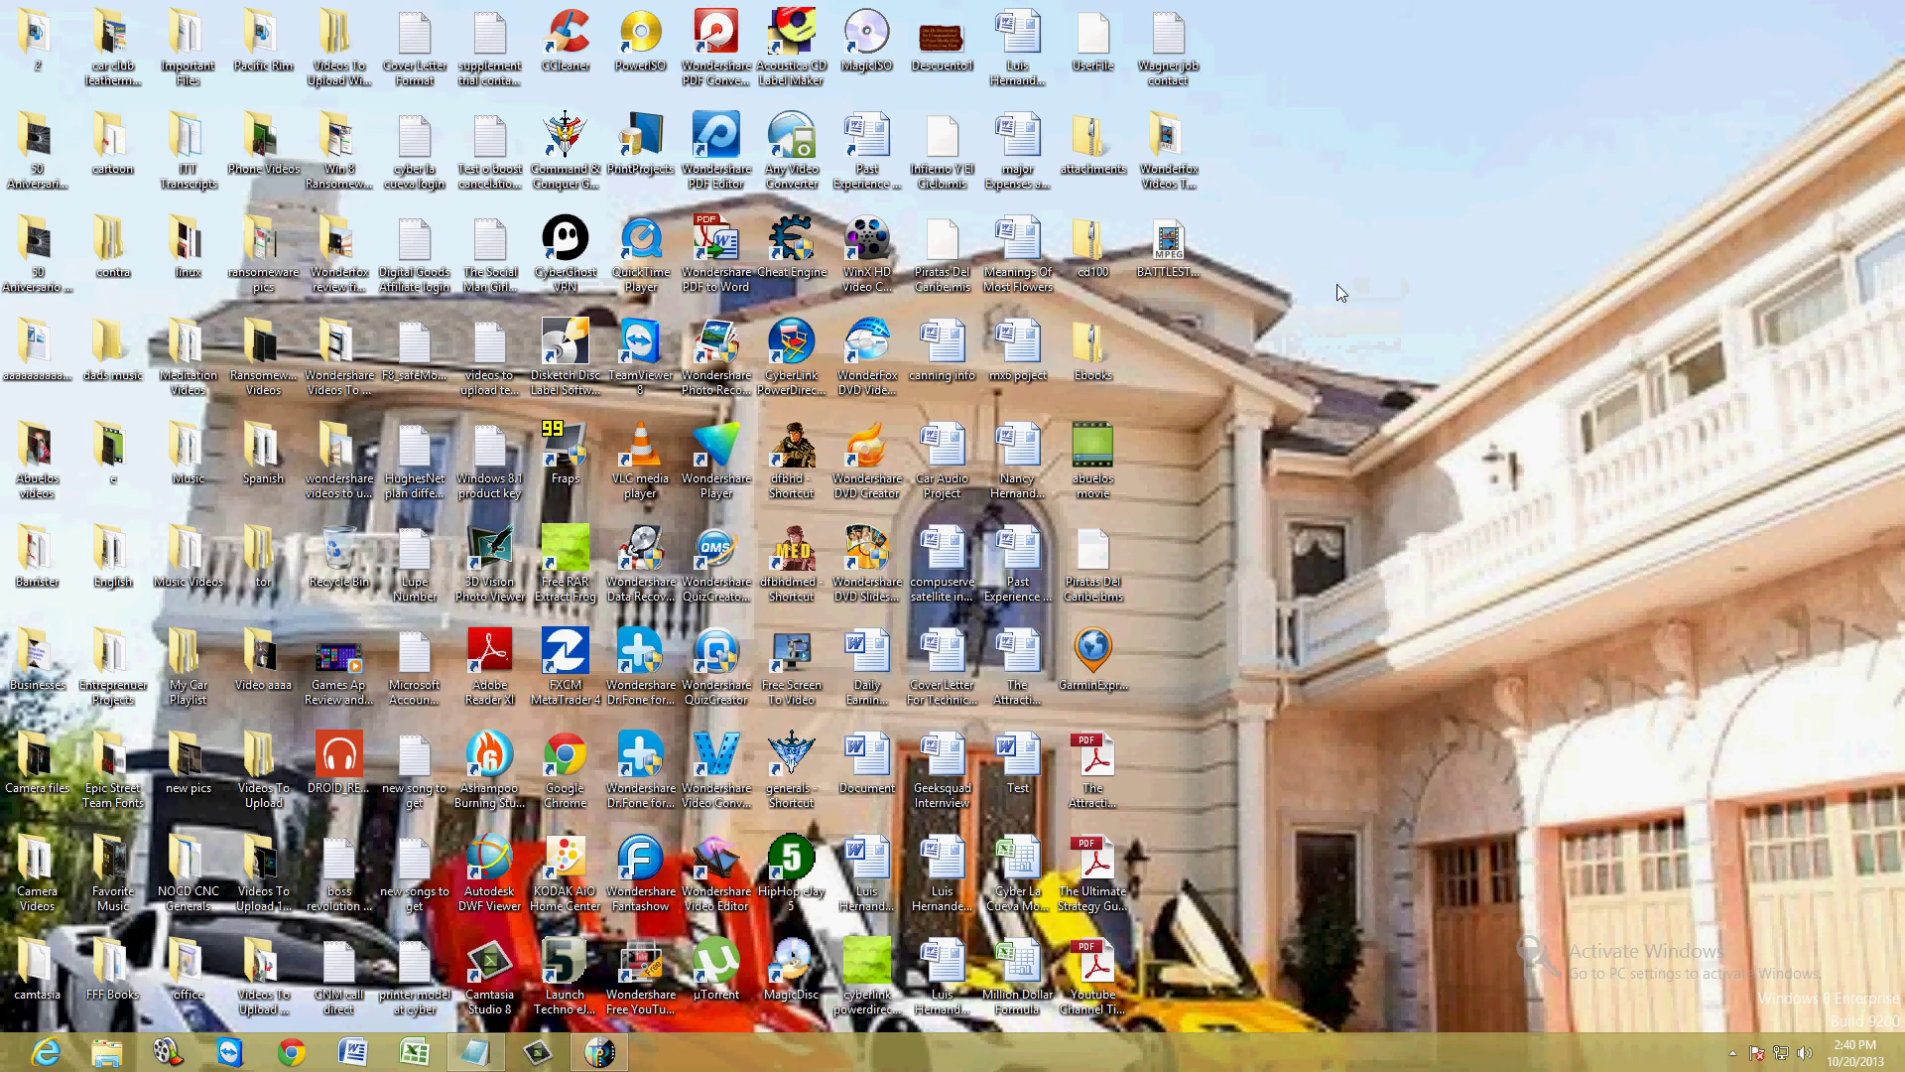
{"action": "right_click", "coordinate": [1171, 254]}
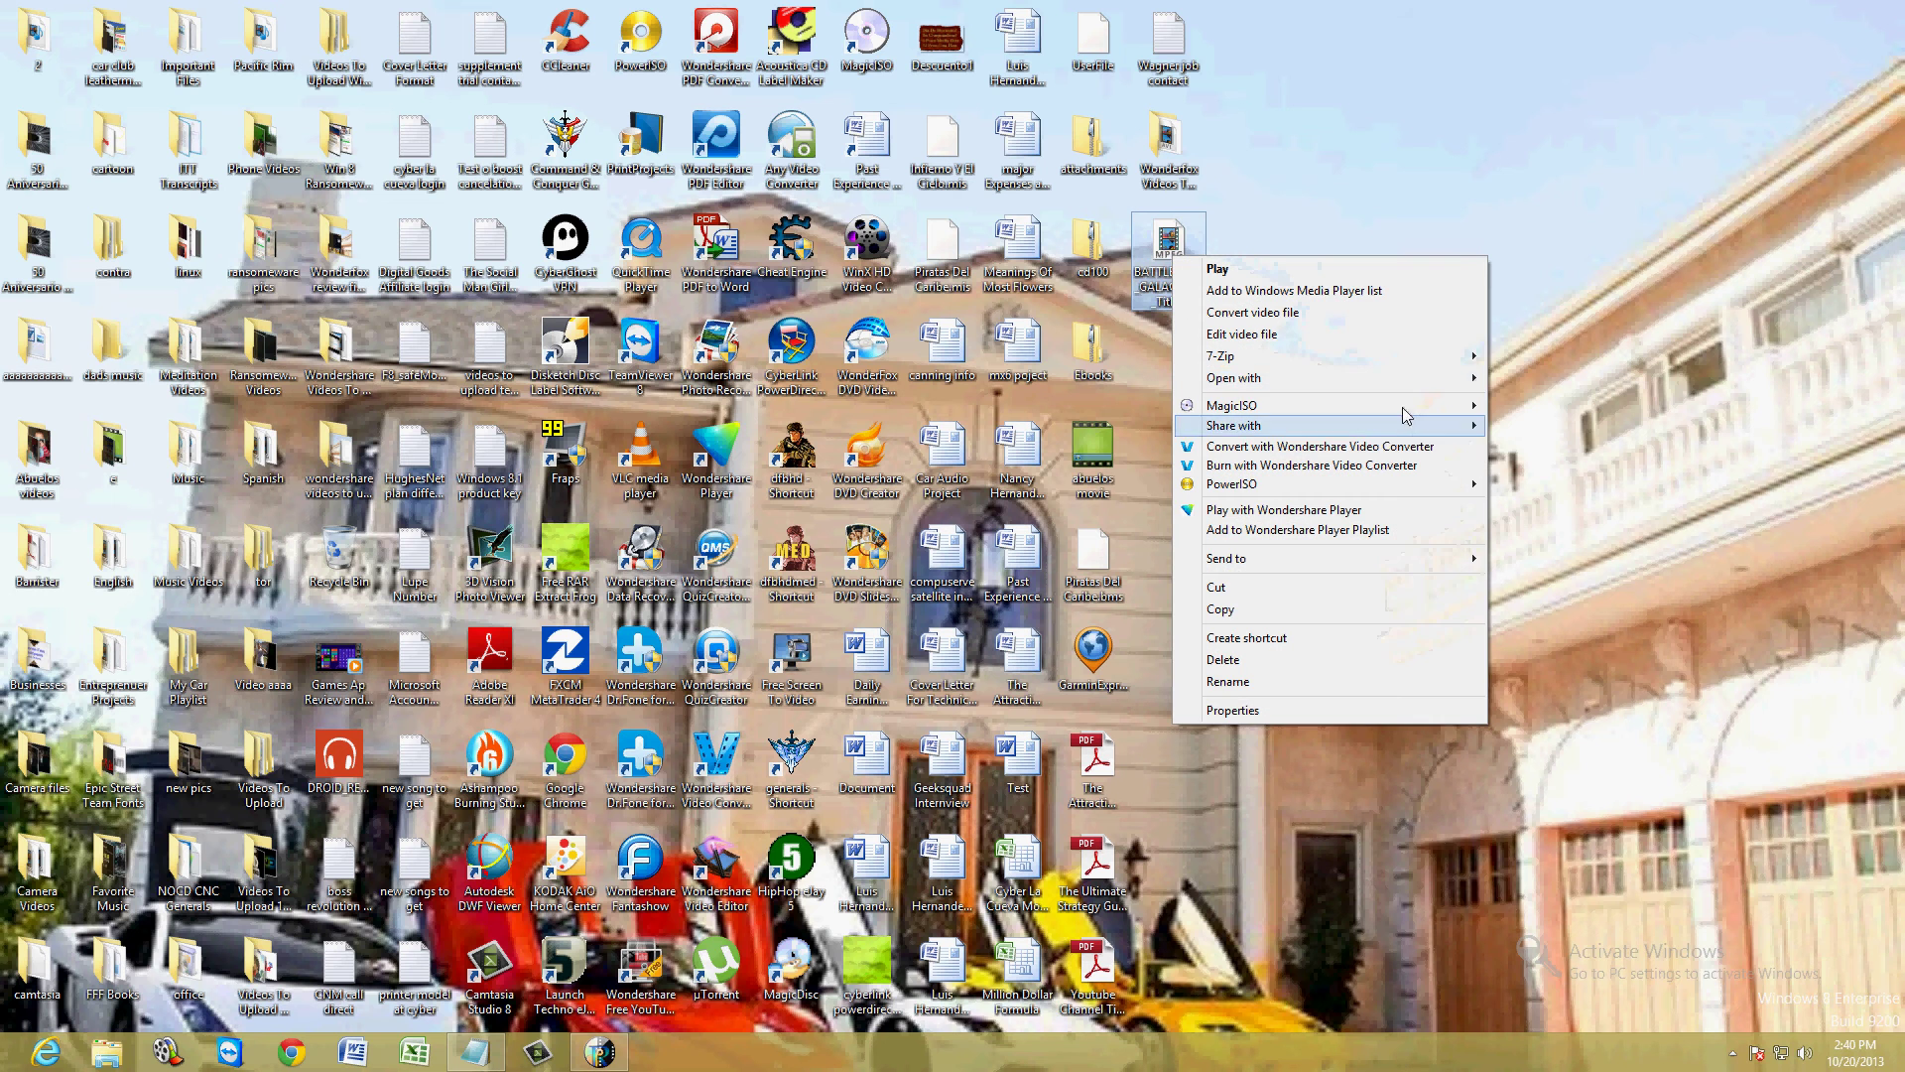
{"action": "mouse_move", "coordinate": [1410, 378]}
{"action": "left_click", "coordinate": [1587, 439]}
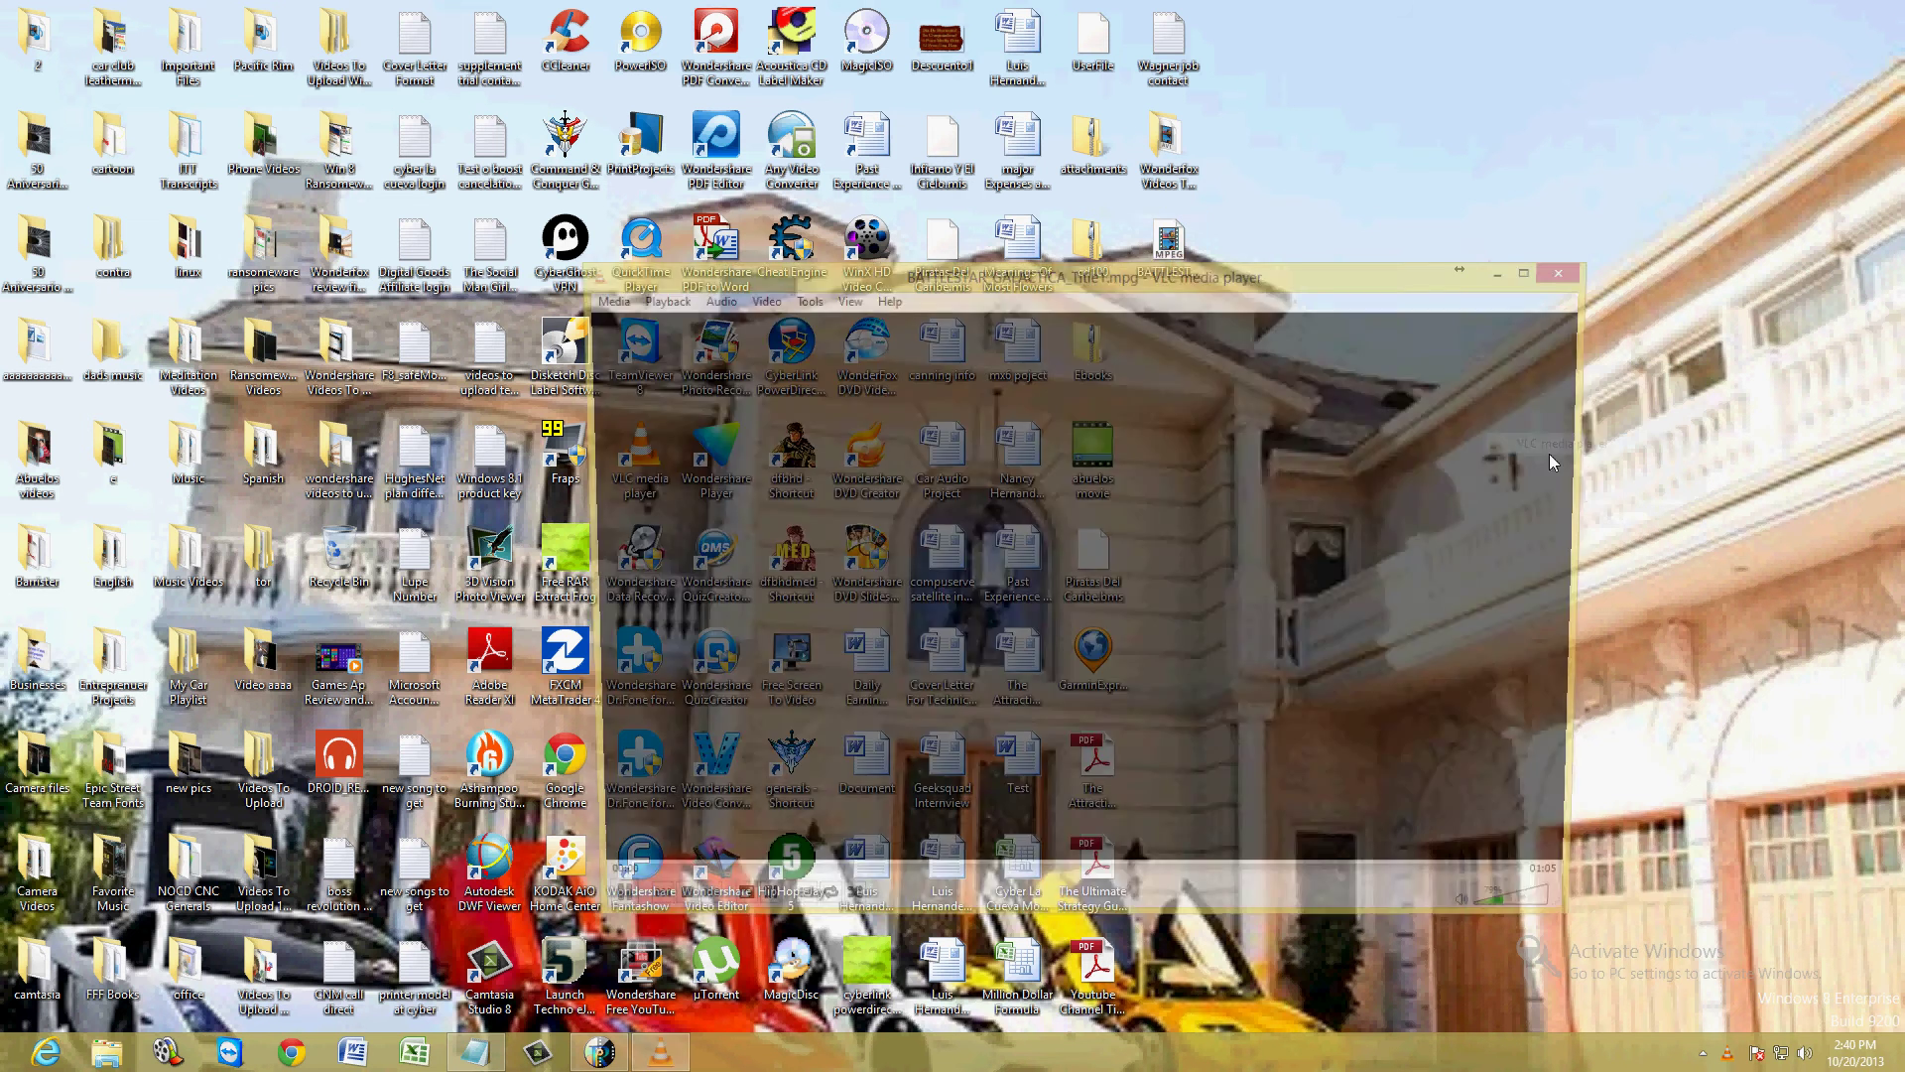
{"action": "left_click_drag", "start_coordinate": [1153, 288], "coordinate": [1050, 264]}
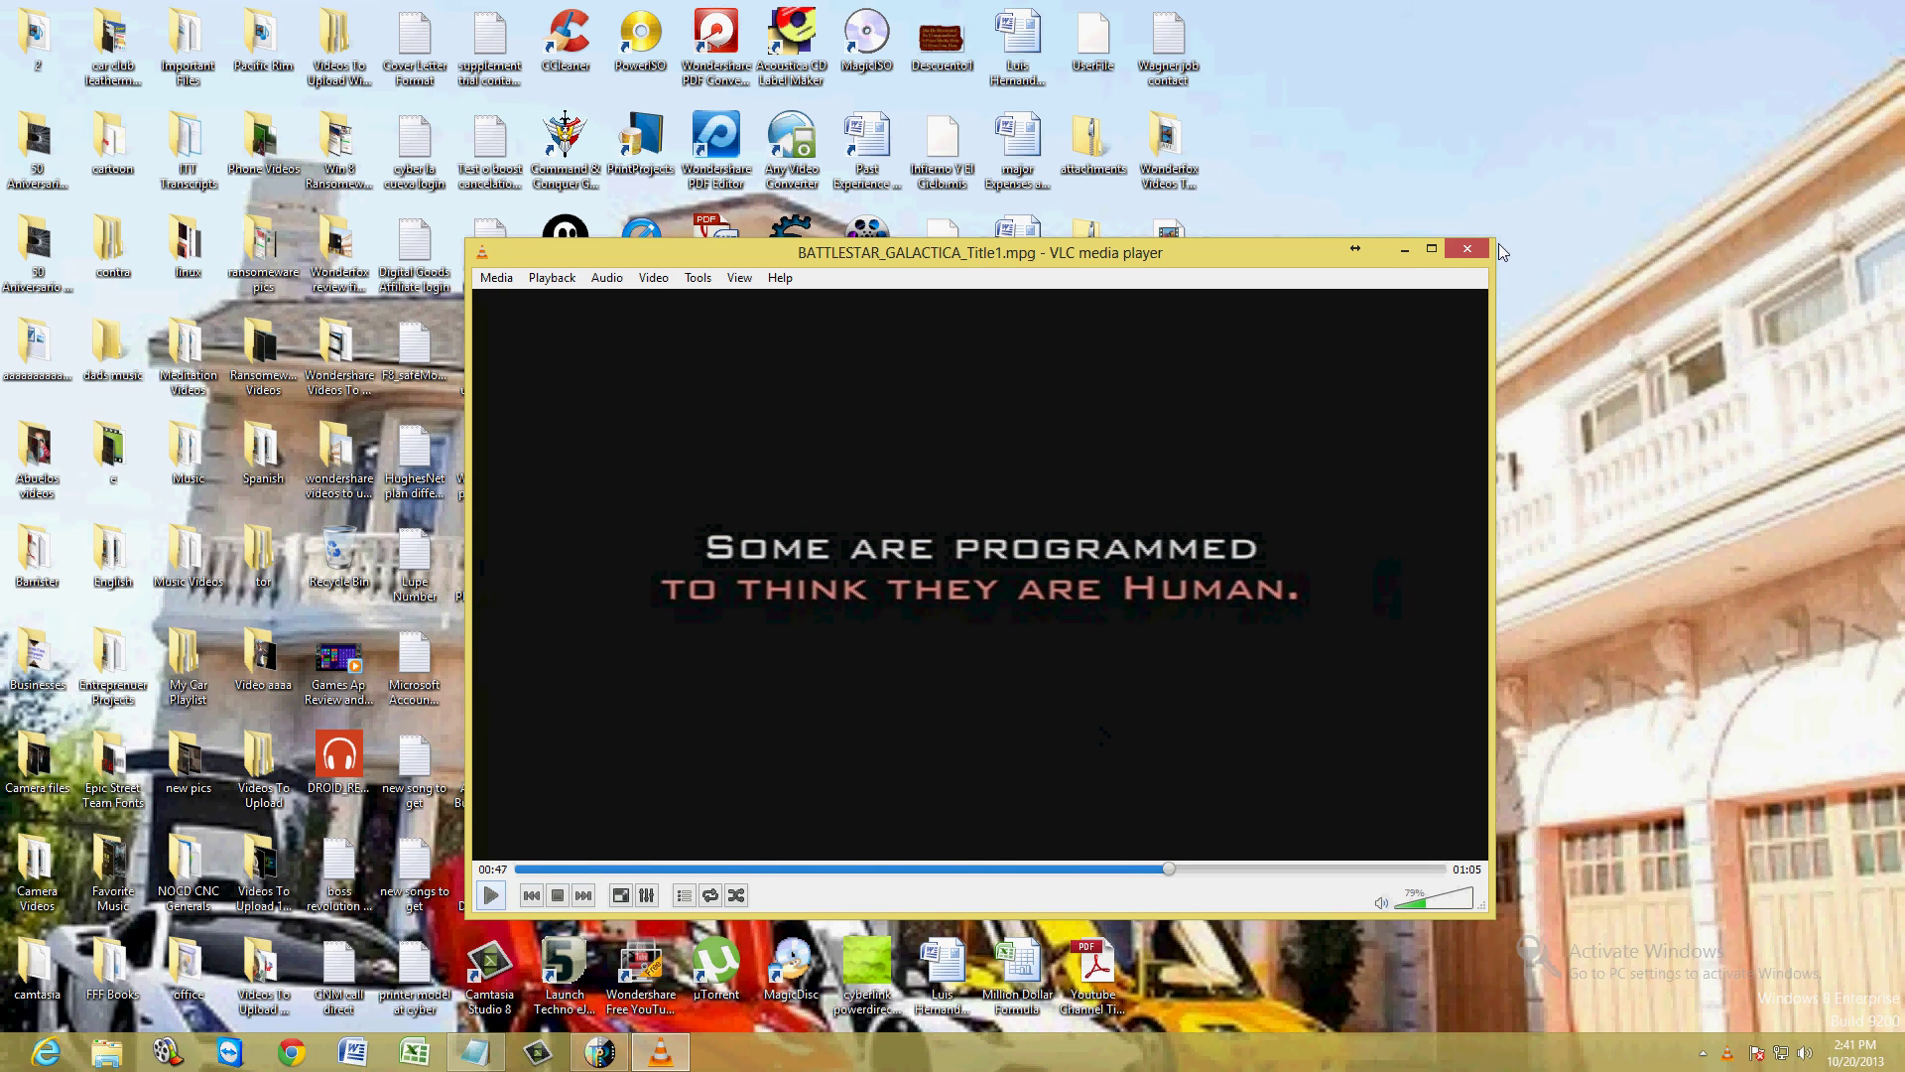
Close VLC, restore the ripper from the taskbar and reposition its window.
{"action": "left_click", "coordinate": [1467, 249]}
{"action": "left_click", "coordinate": [599, 1051]}
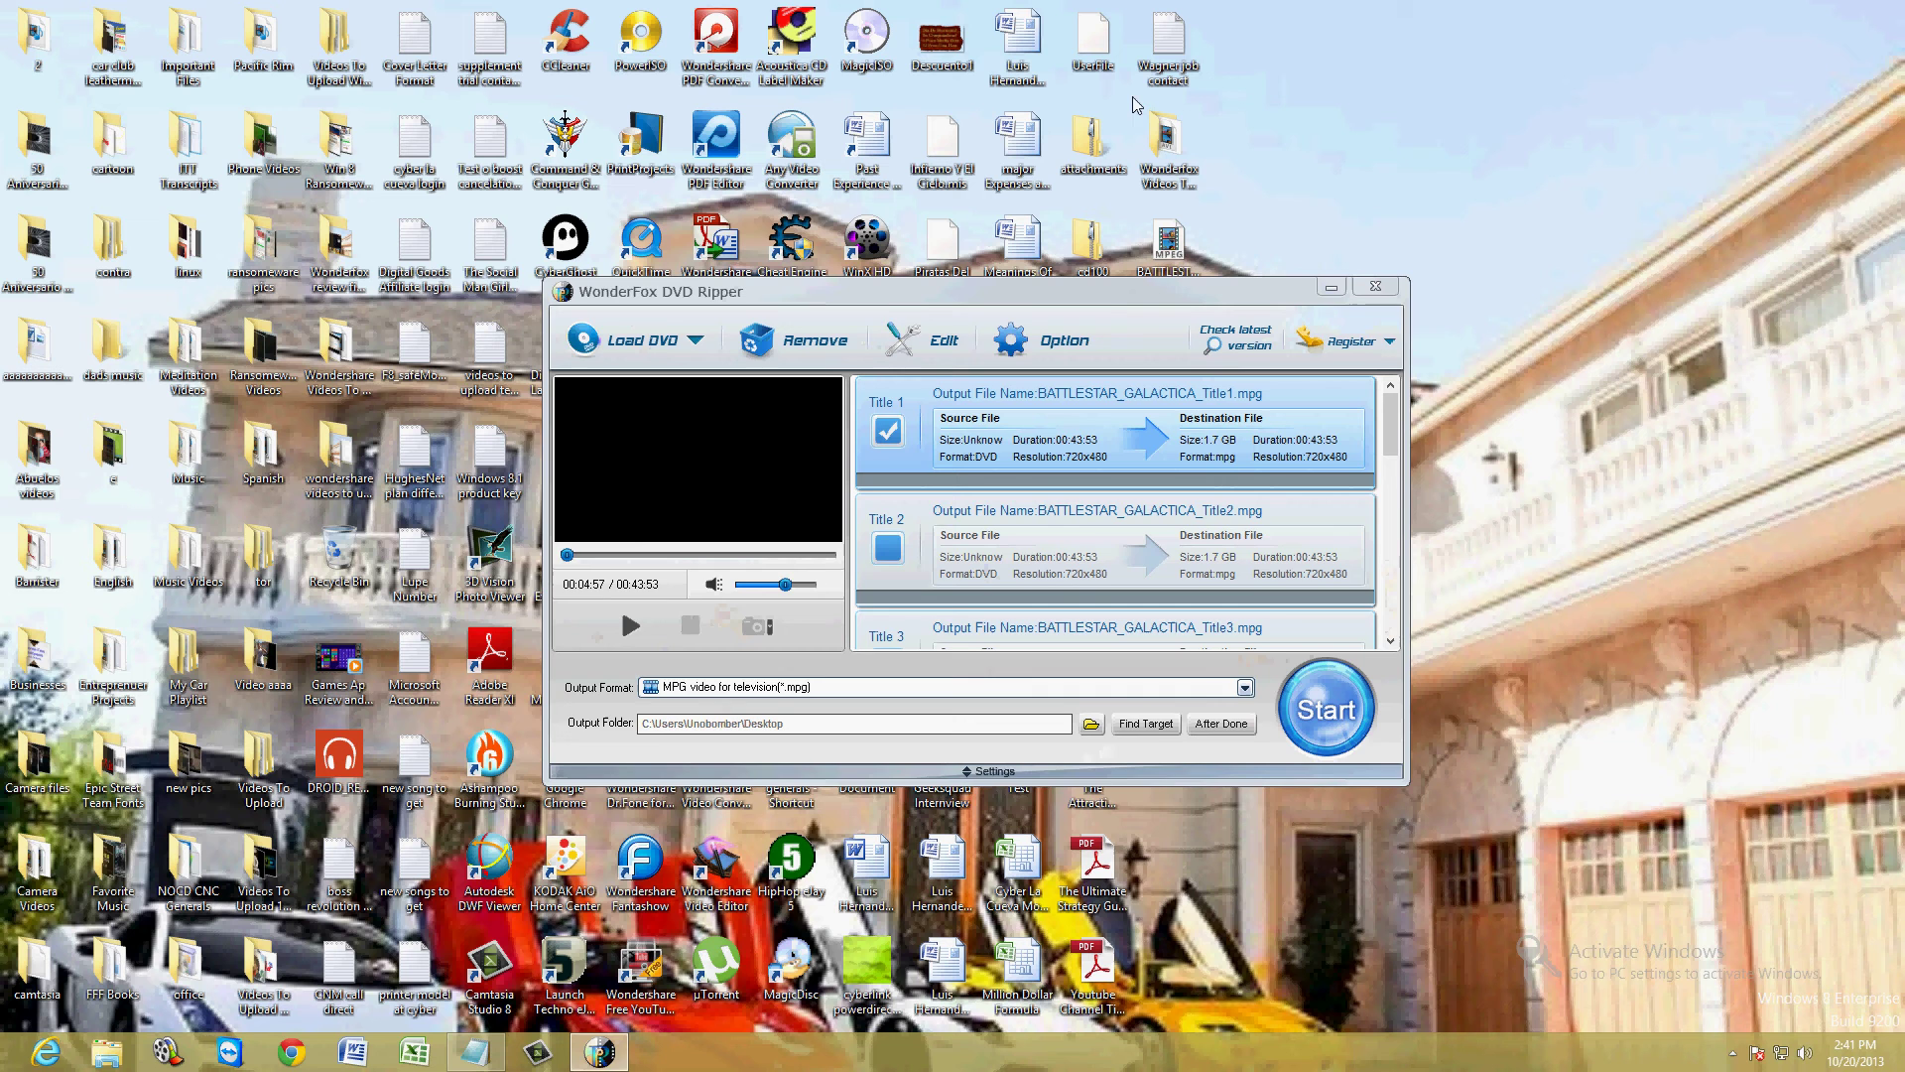
{"action": "left_click_drag", "start_coordinate": [1015, 306], "coordinate": [1001, 317]}
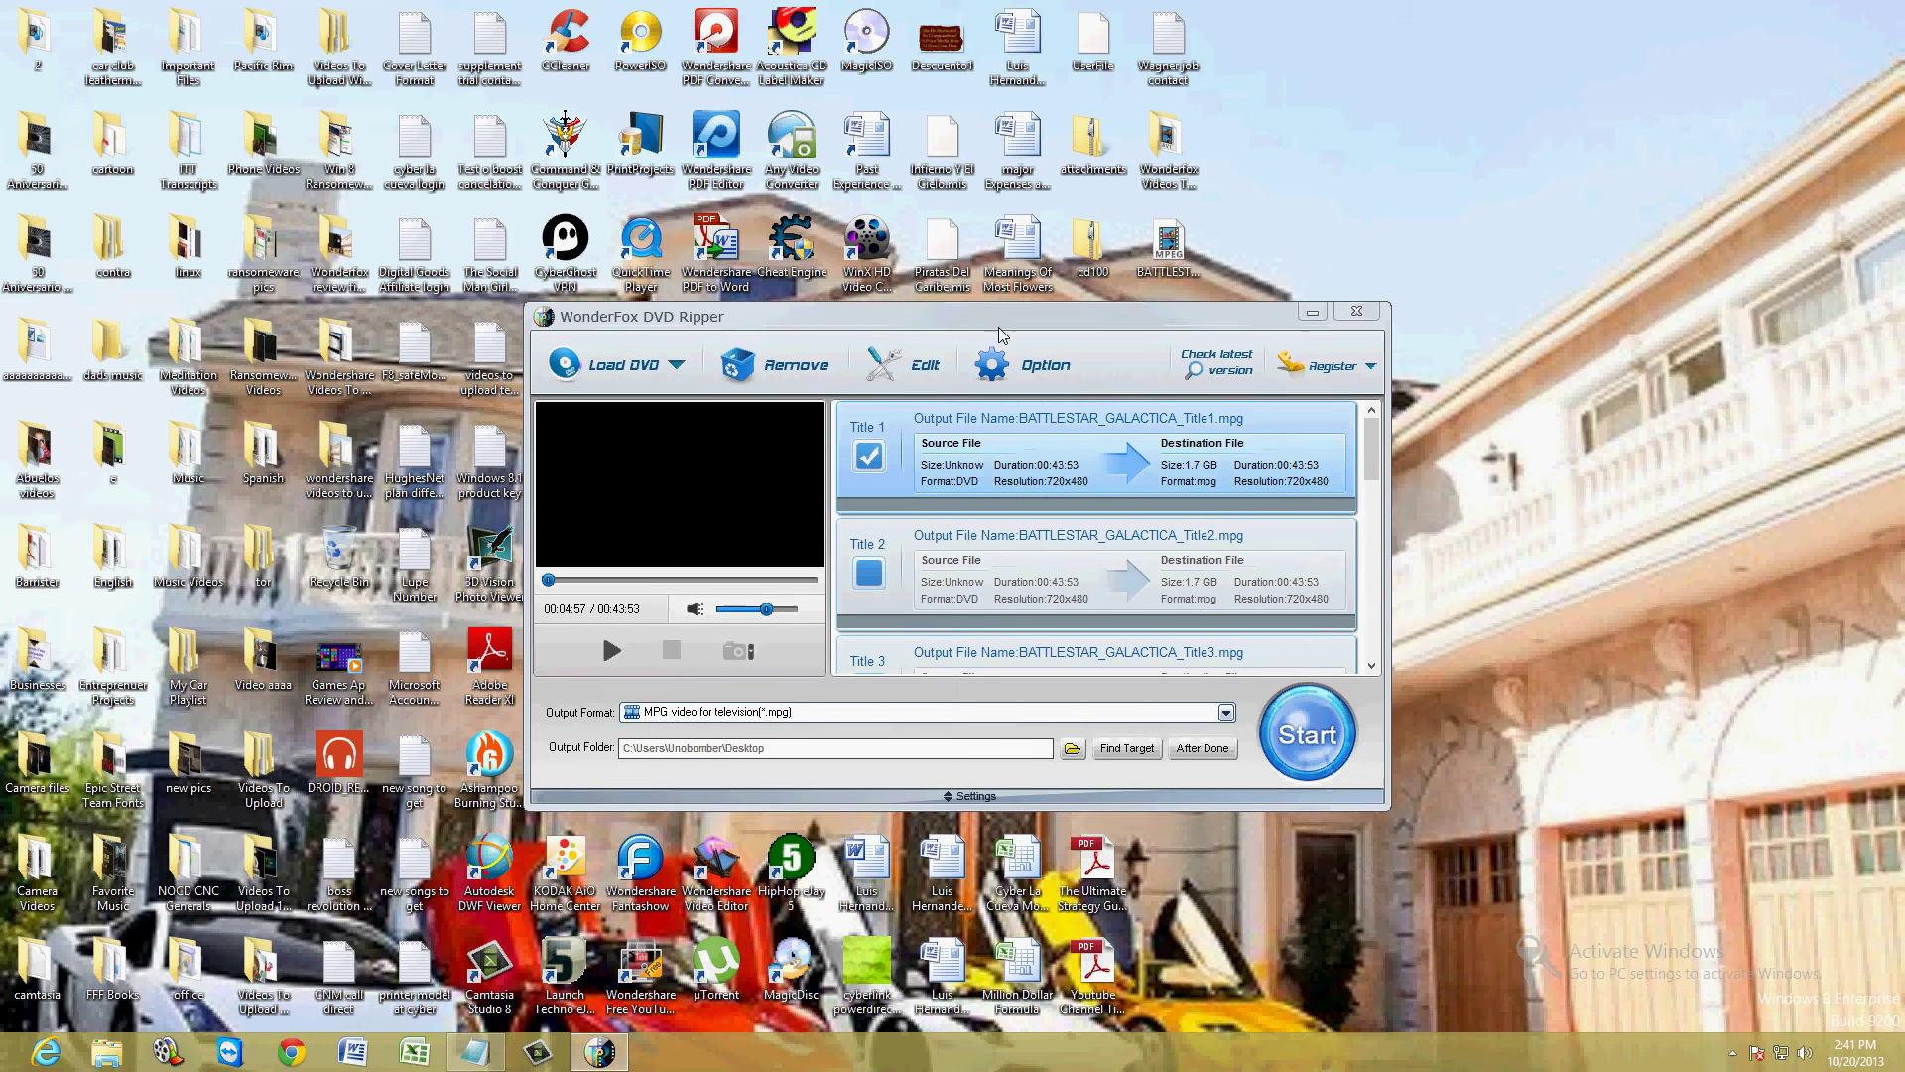
{"action": "left_click_drag", "start_coordinate": [1001, 335], "coordinate": [1014, 343]}
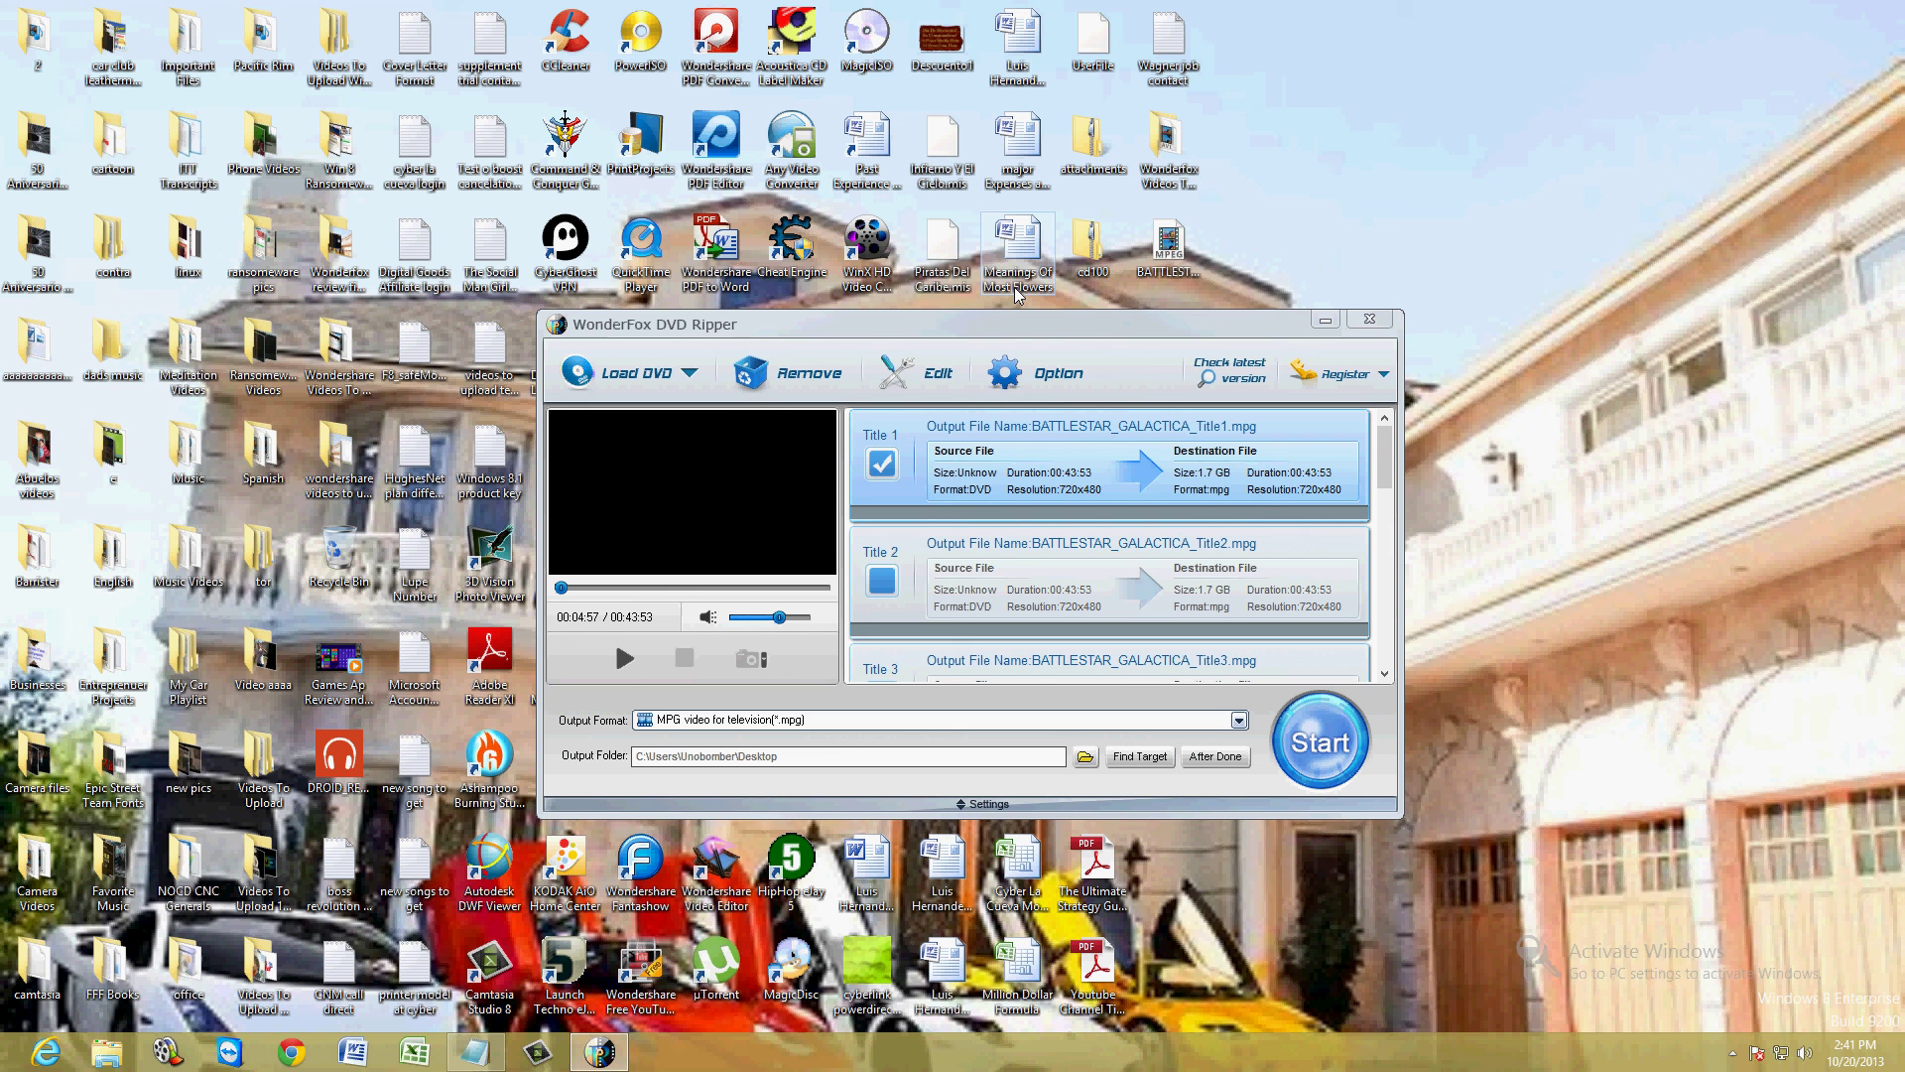
{"action": "mouse_move", "coordinate": [1017, 329]}
{"action": "left_mouse_down"}
{"action": "mouse_move", "coordinate": [1012, 354]}
{"action": "mouse_move", "coordinate": [996, 333]}
{"action": "left_mouse_up"}
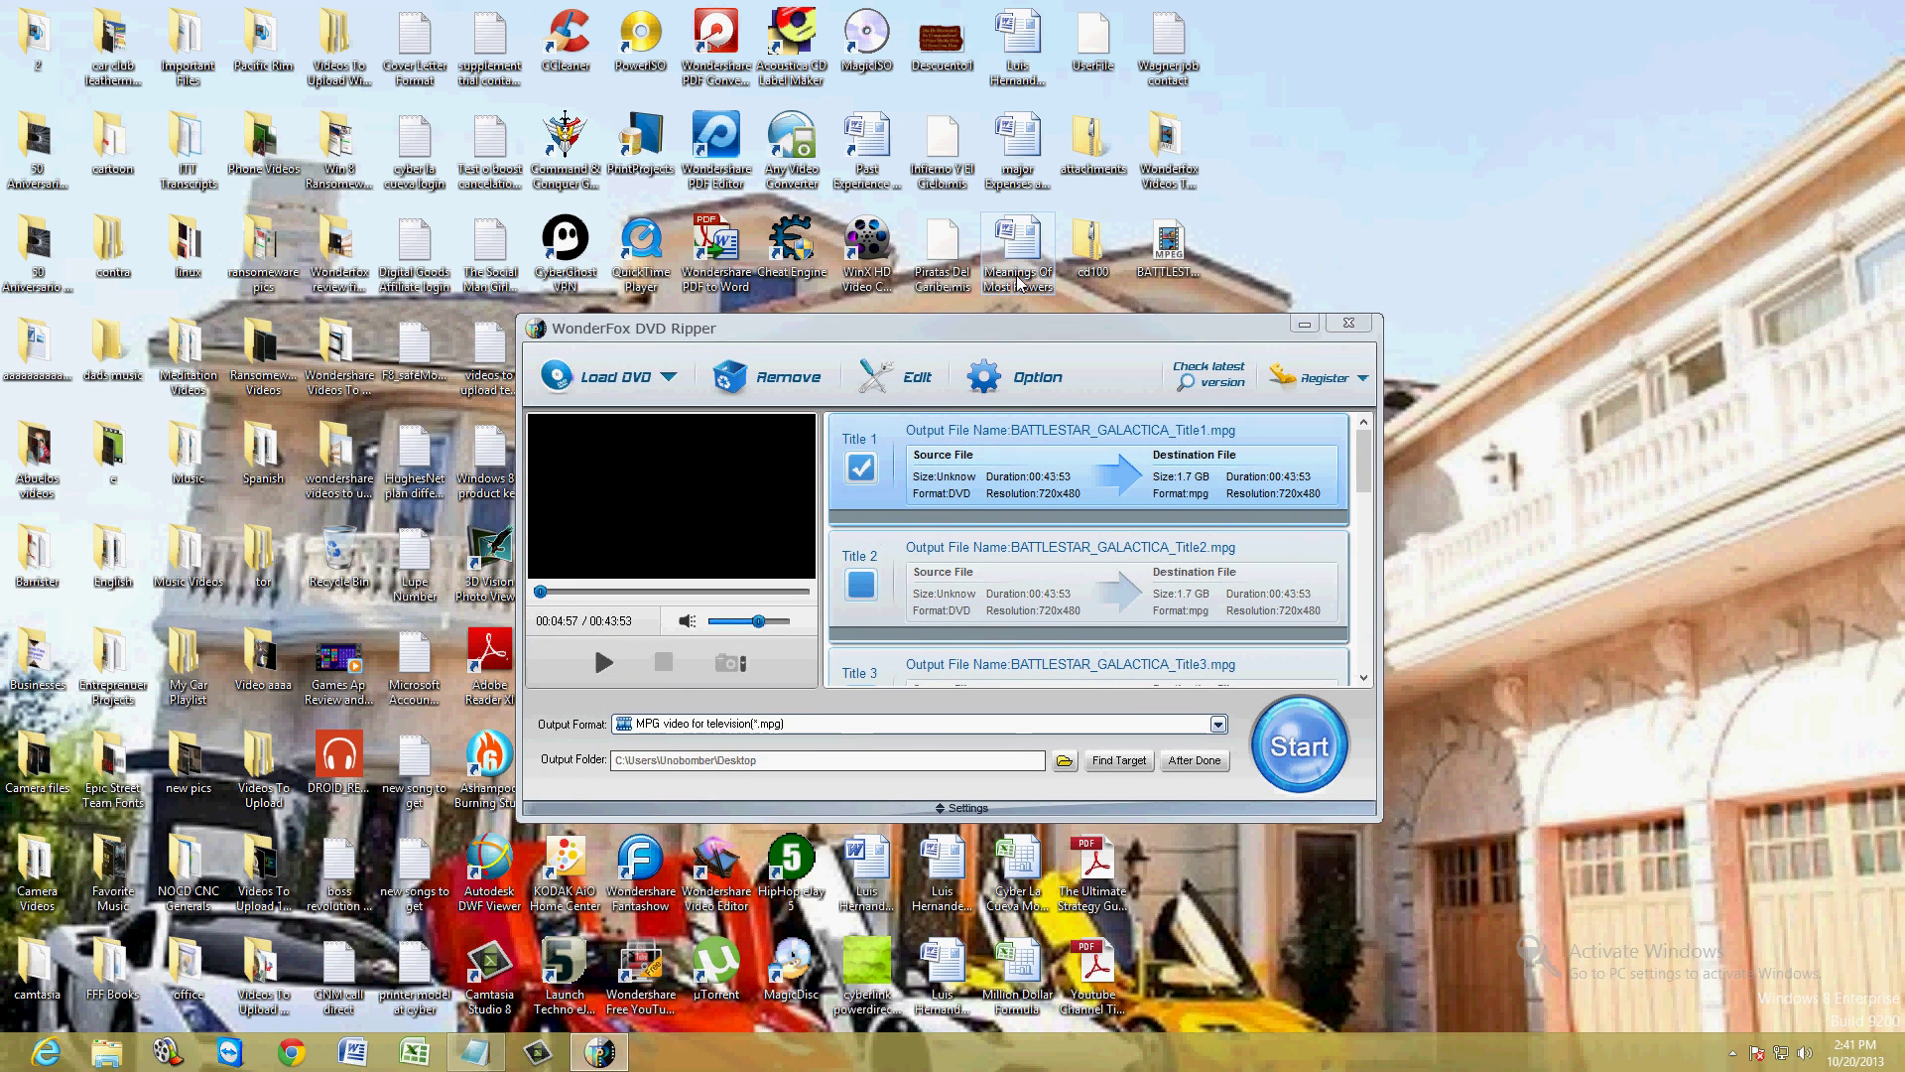